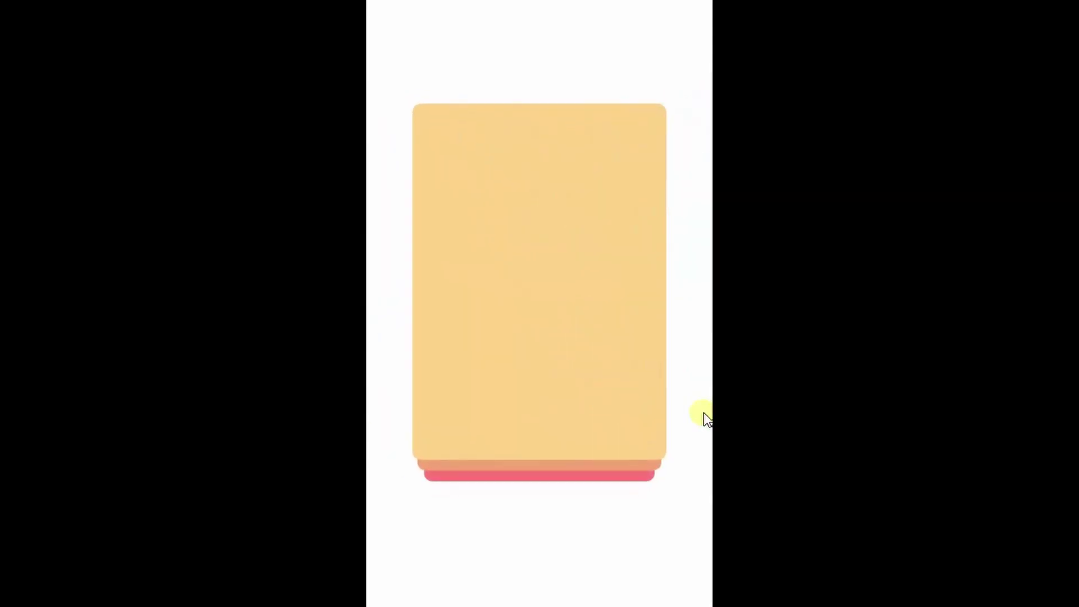
# Fling the top card off the stack in the prototype preview to end the demo
pyautogui.moveTo(572, 431); pyautogui.dragTo(709, 437)
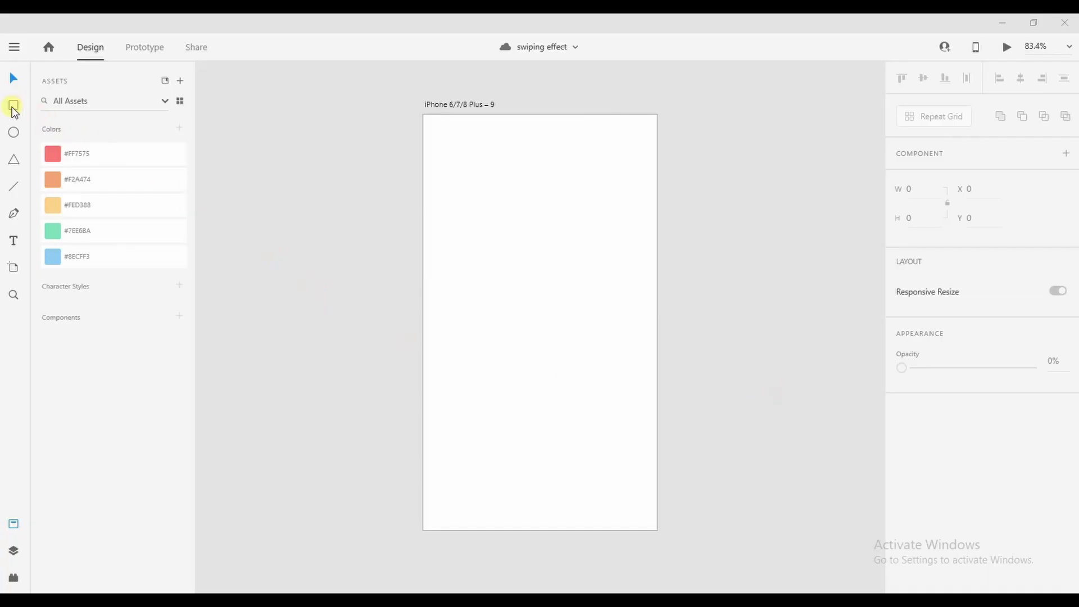
# Draw a 263×333 rectangle filled #8ECFF3, with no border and radius 10, centred on the artboard
pyautogui.moveTo(473, 200); pyautogui.dragTo(621, 388)
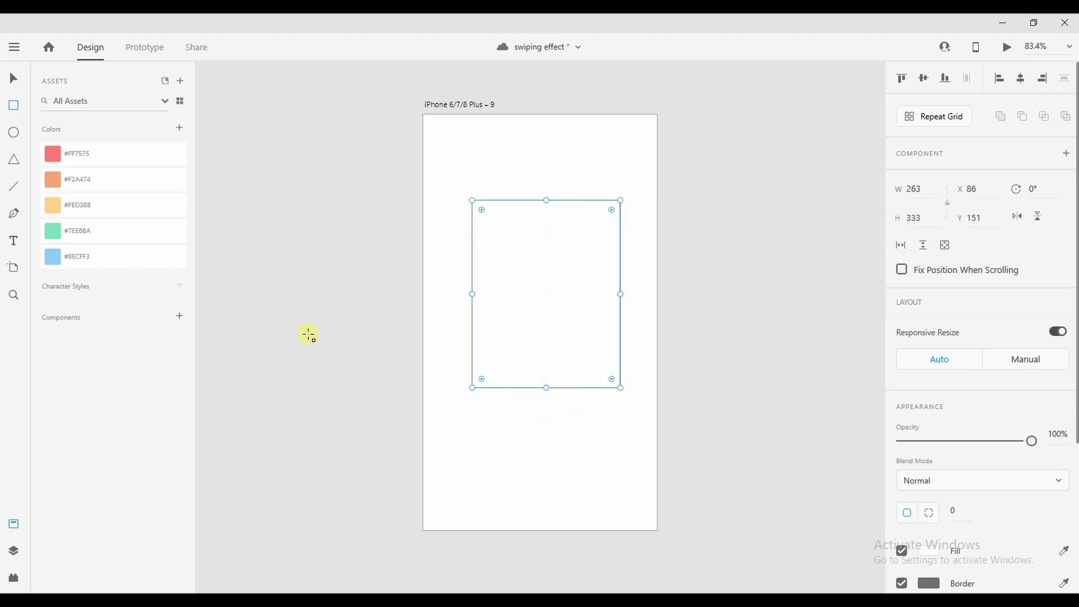
pyautogui.click(141, 264)
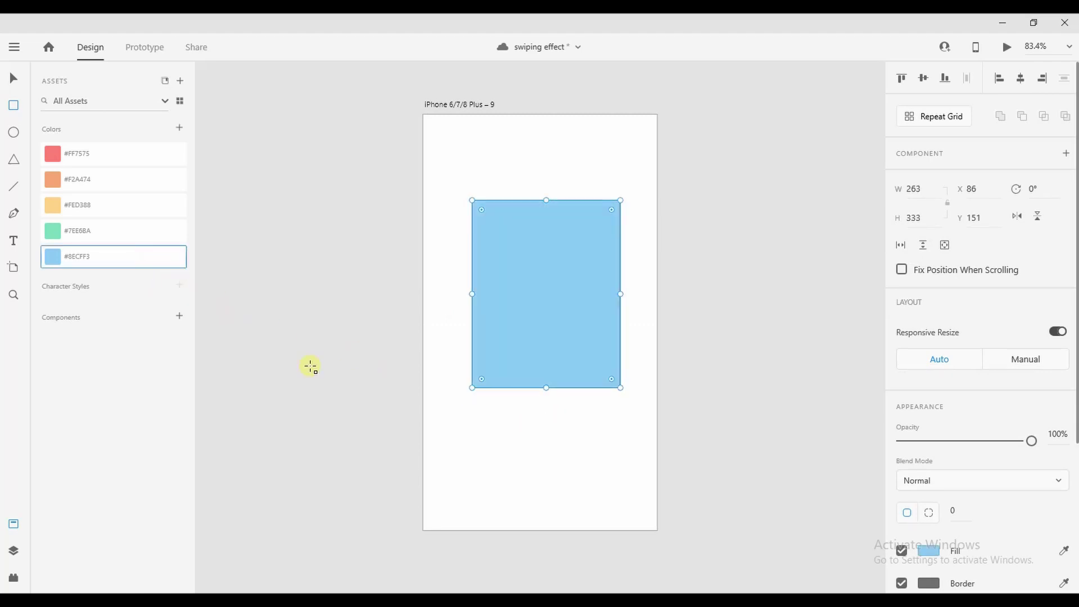
pyautogui.scroll(-4, 1071, 527)
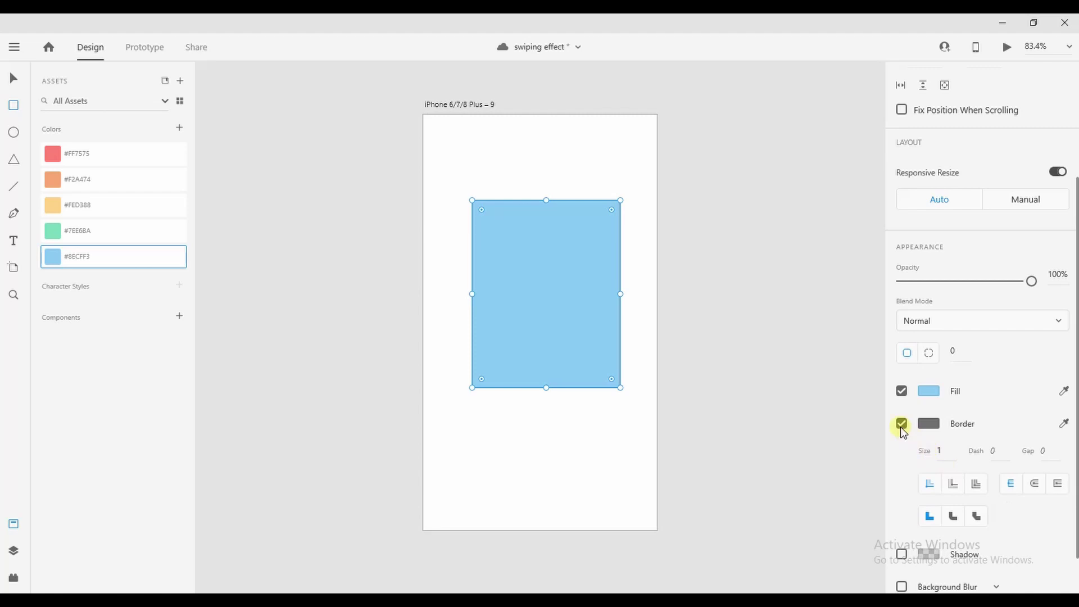
pyautogui.click(901, 423)
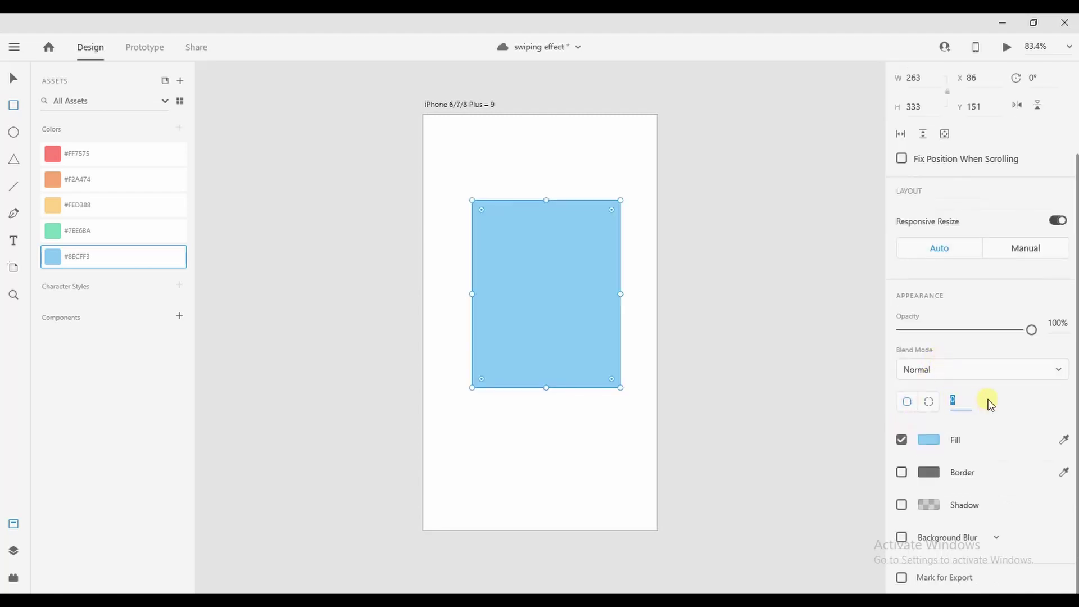
pyautogui.press('Return')
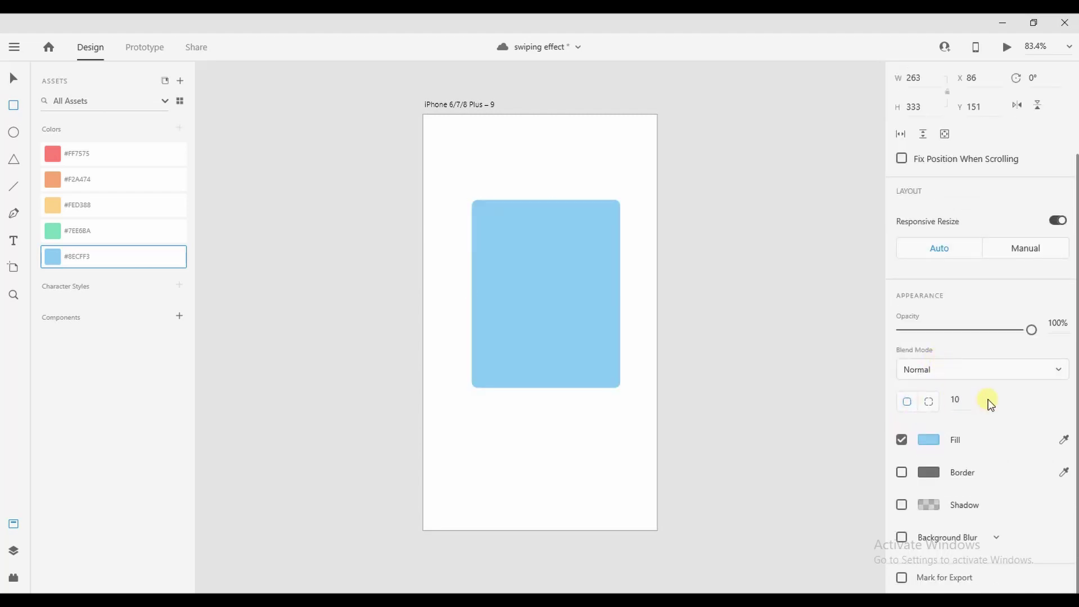
pyautogui.scroll(3, 1024, 145)
pyautogui.click(925, 79)
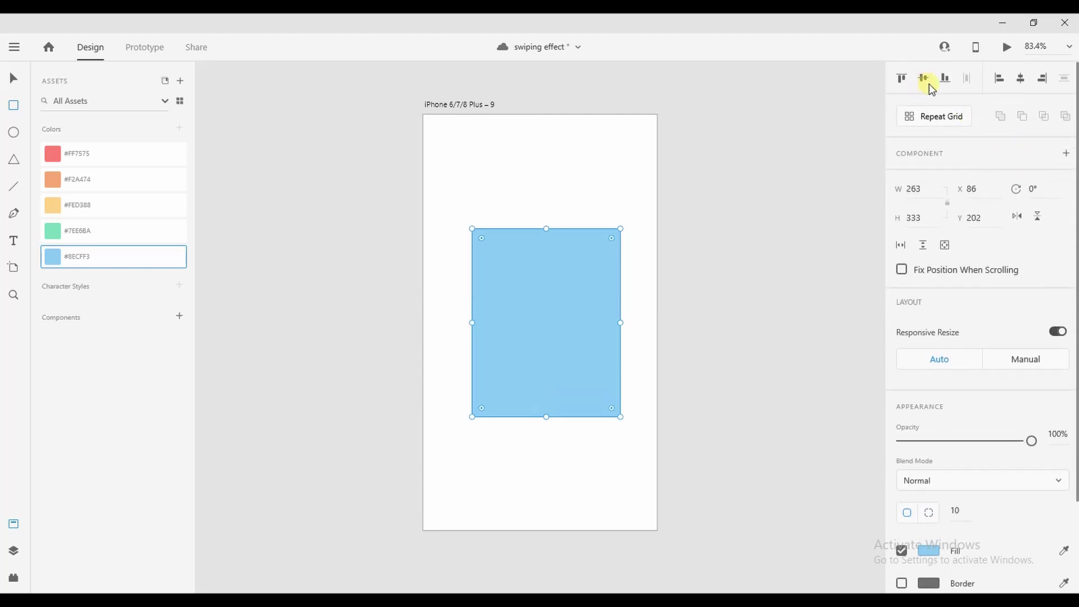
pyautogui.click(1021, 79)
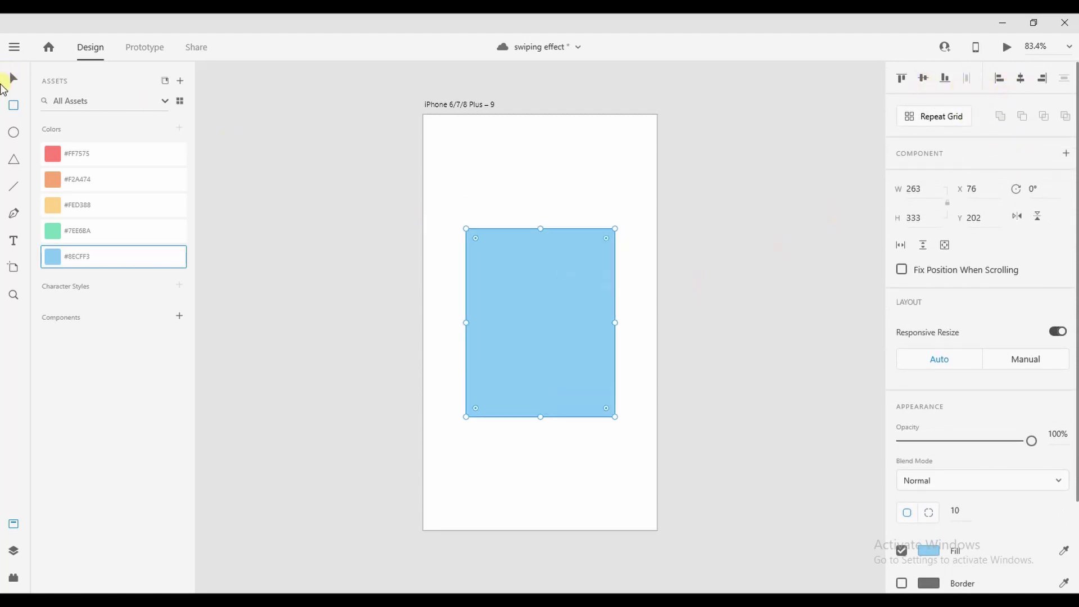
pyautogui.scroll(3, 534, 321)
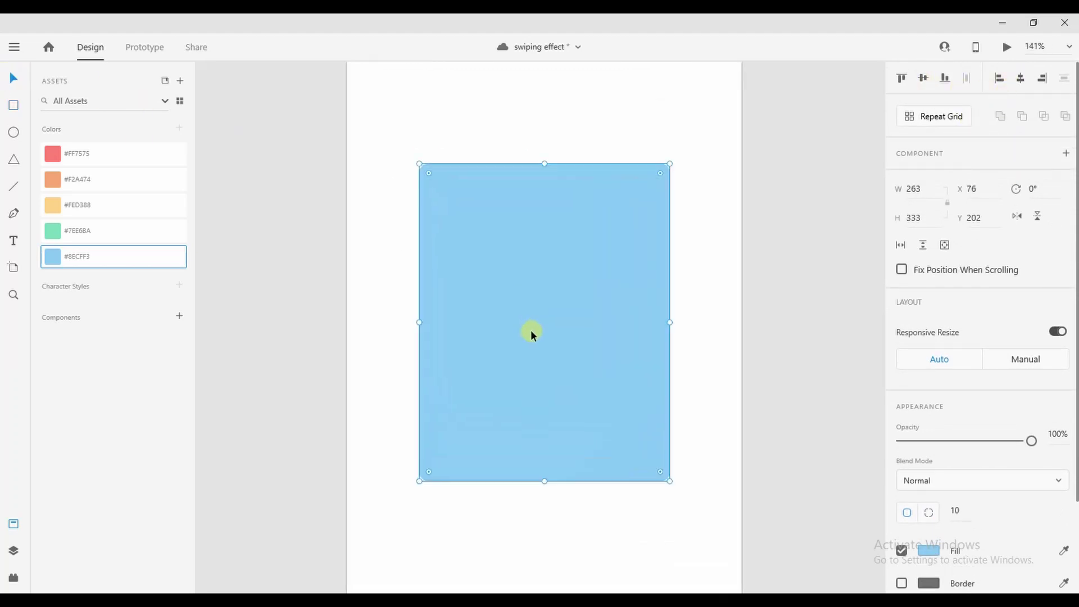
# Duplicate the blue card, fill the copy #7EE6BA green, and send it to the back
pyautogui.moveTo(497, 370); pyautogui.dragTo(531, 436)
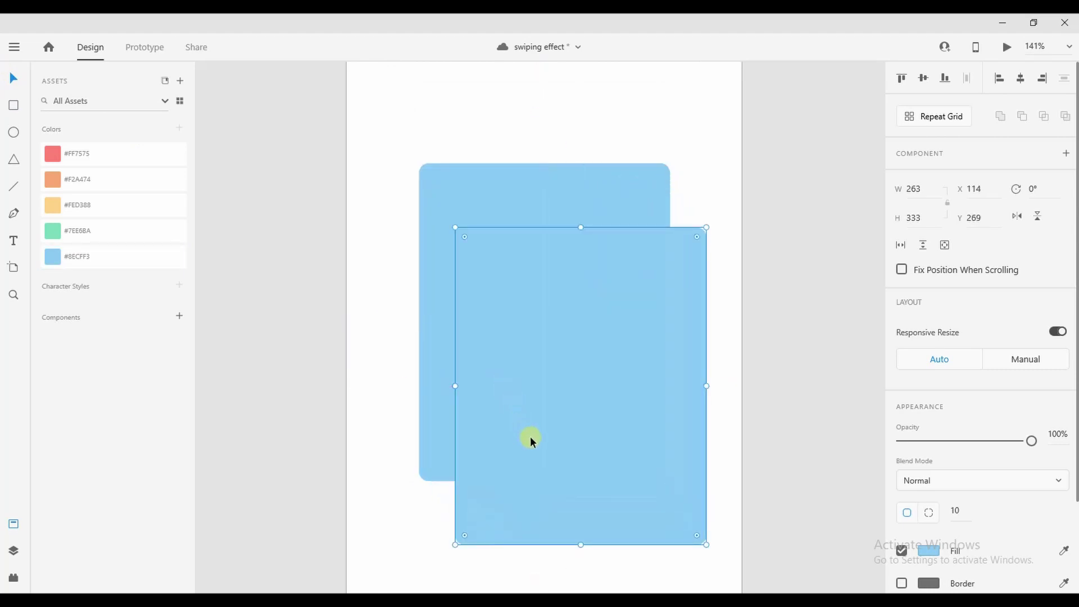
pyautogui.click(120, 241)
pyautogui.moveTo(539, 457); pyautogui.dragTo(515, 454)
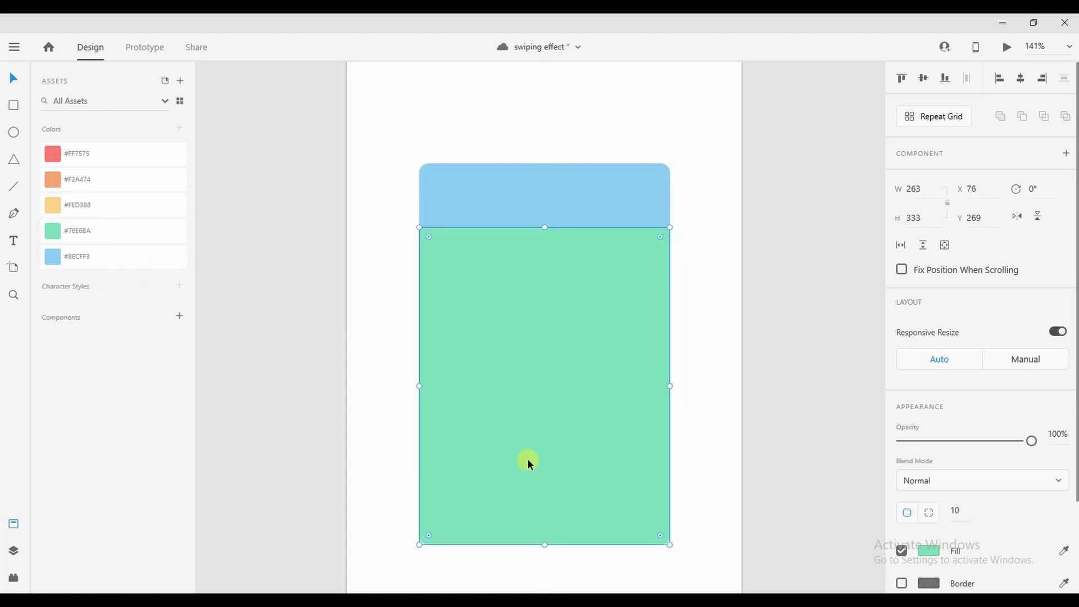
pyautogui.rightClick(618, 506)
pyautogui.moveTo(682, 397)
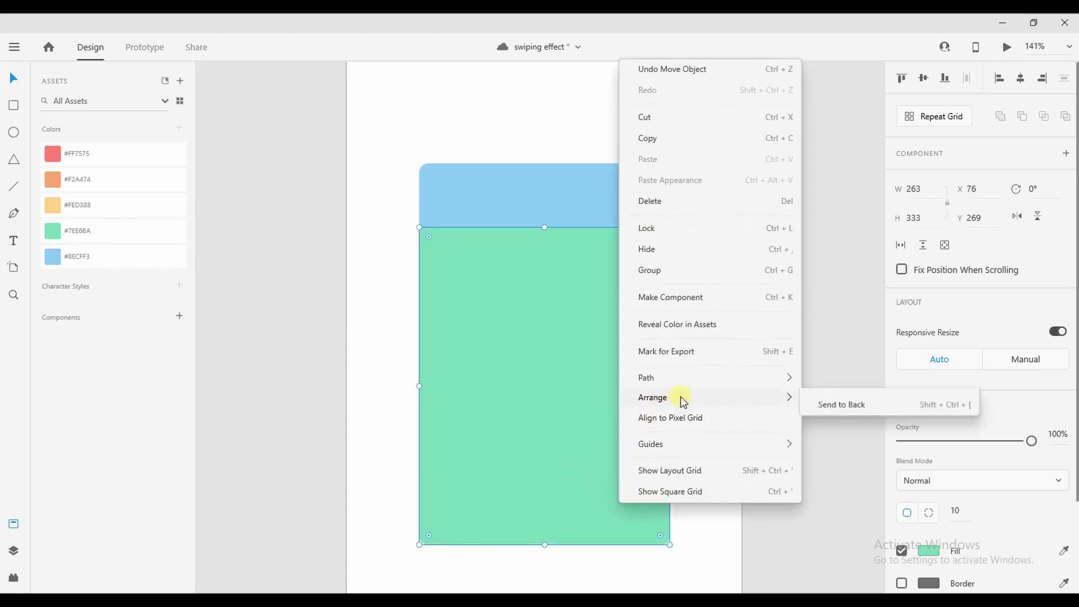
pyautogui.click(890, 463)
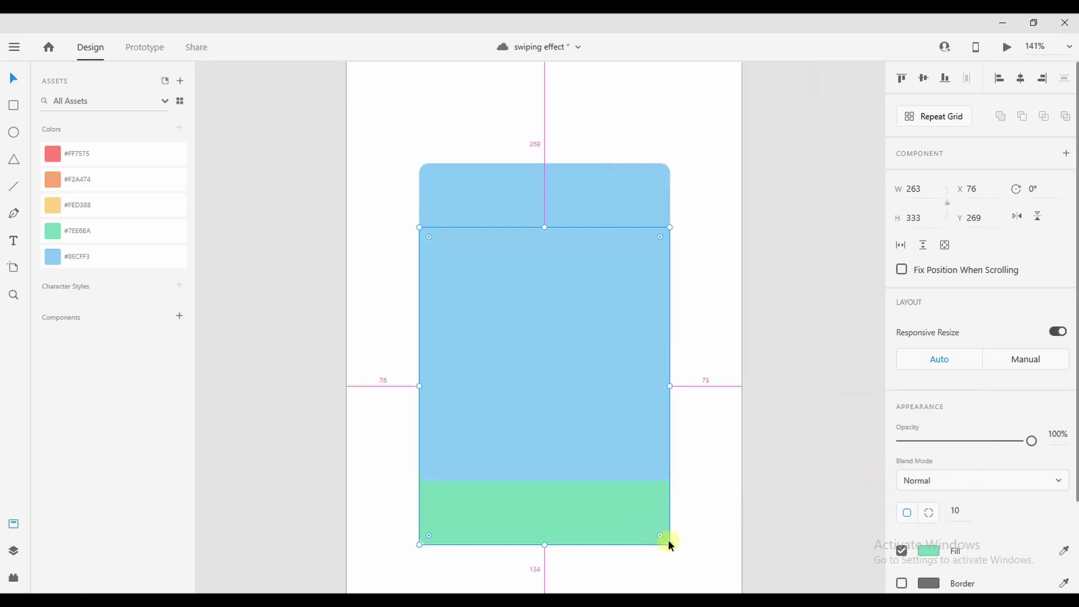
# Shrink the green card to 241×307 so it peeks out below the blue card
pyautogui.moveTo(670, 543); pyautogui.dragTo(662, 530)
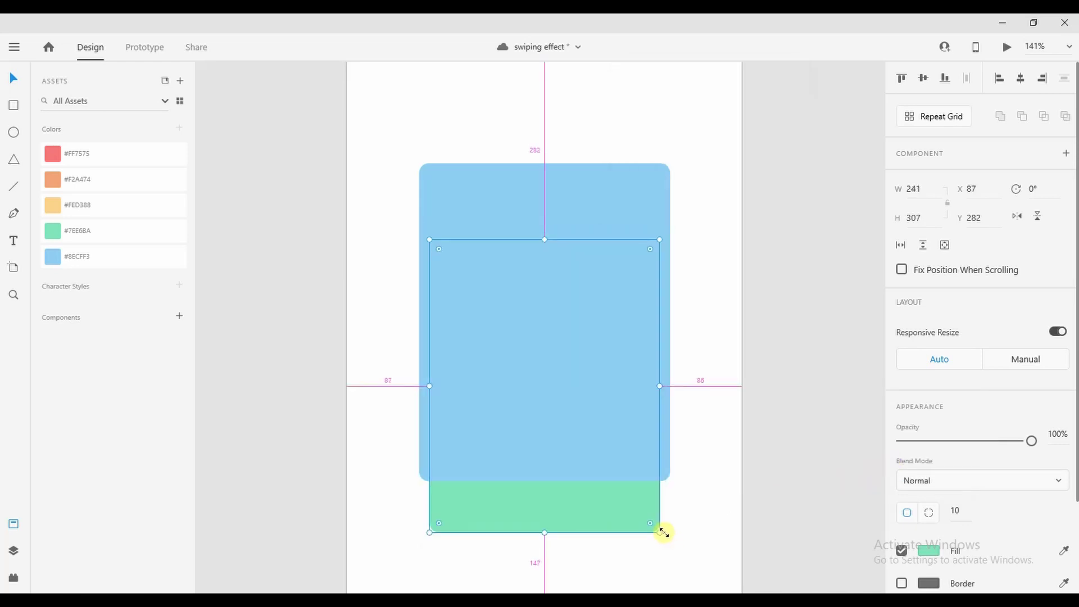
pyautogui.moveTo(598, 518); pyautogui.dragTo(593, 481)
pyautogui.click(603, 526)
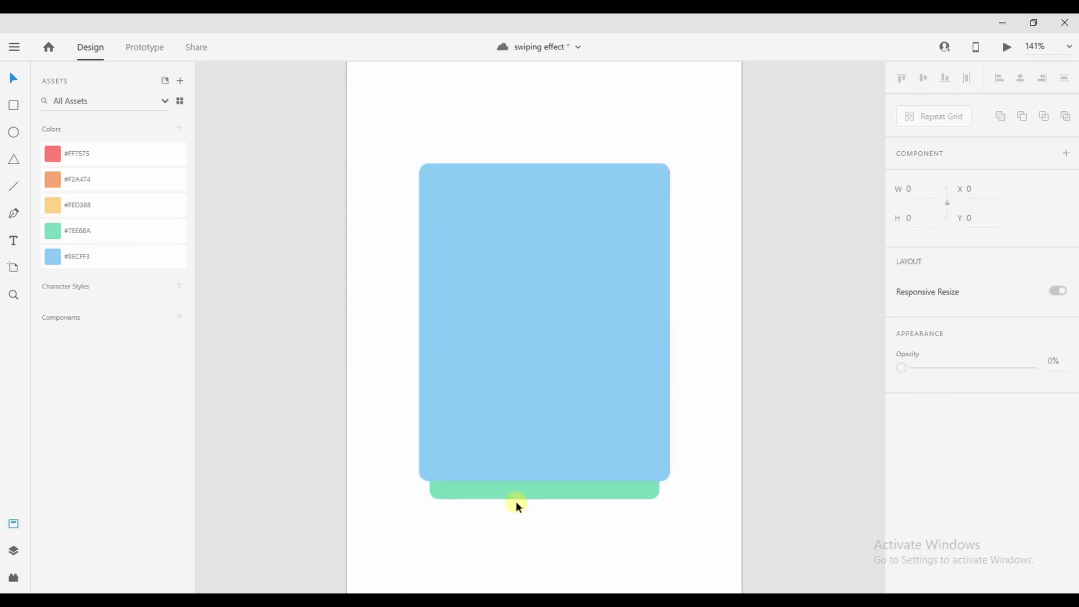
pyautogui.click(494, 491)
# Duplicate the green card as a #FED388 yellow copy, send it to the back, and shrink it to 217×275
pyautogui.moveTo(494, 491); pyautogui.dragTo(534, 528)
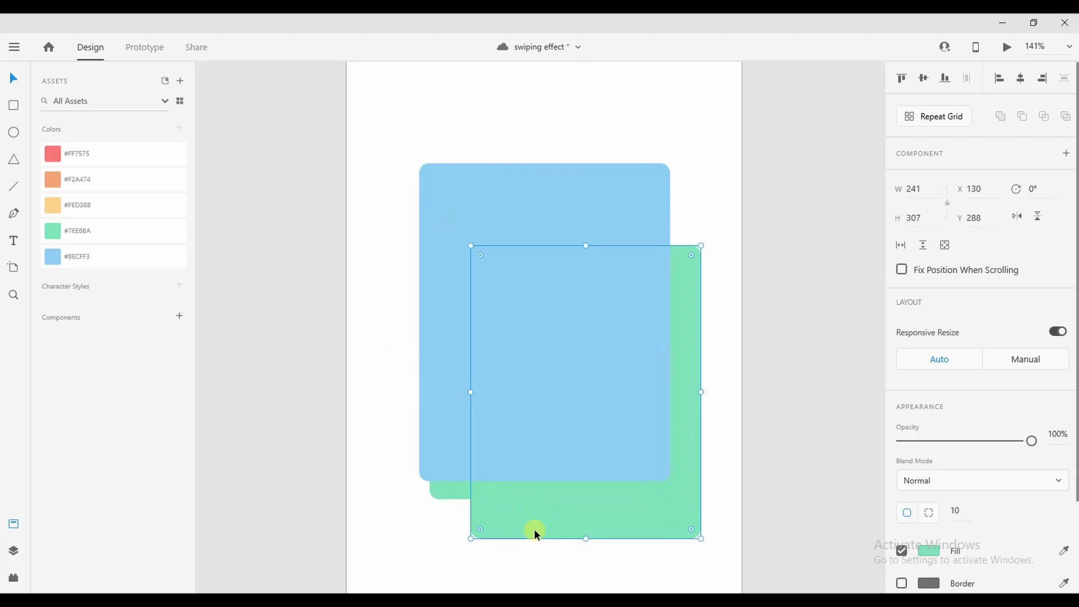
pyautogui.click(142, 209)
pyautogui.moveTo(654, 537); pyautogui.dragTo(612, 539)
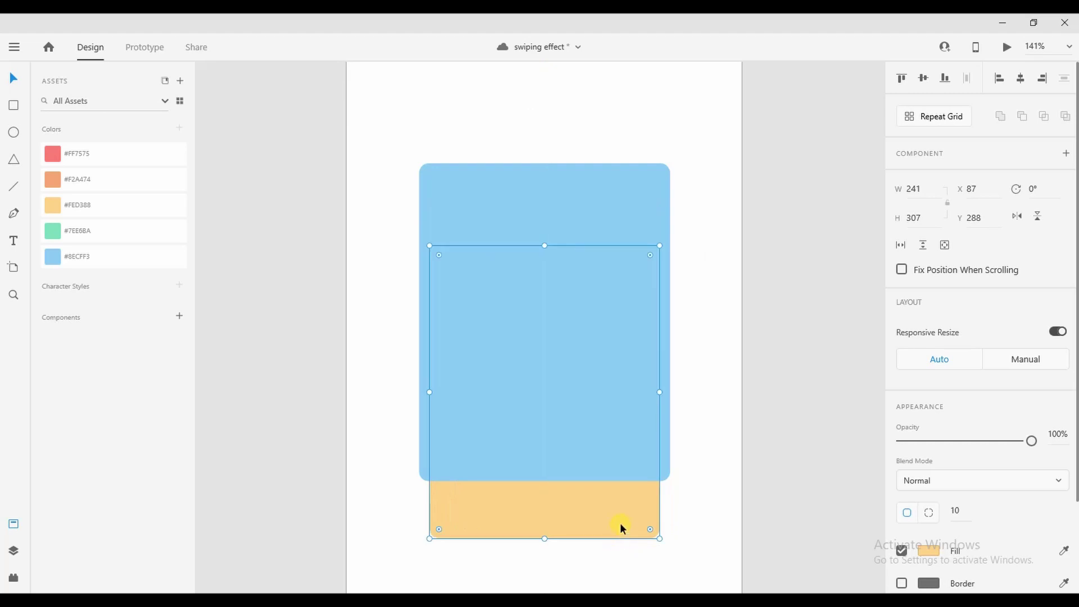
pyautogui.rightClick(619, 522)
pyautogui.moveTo(780, 422)
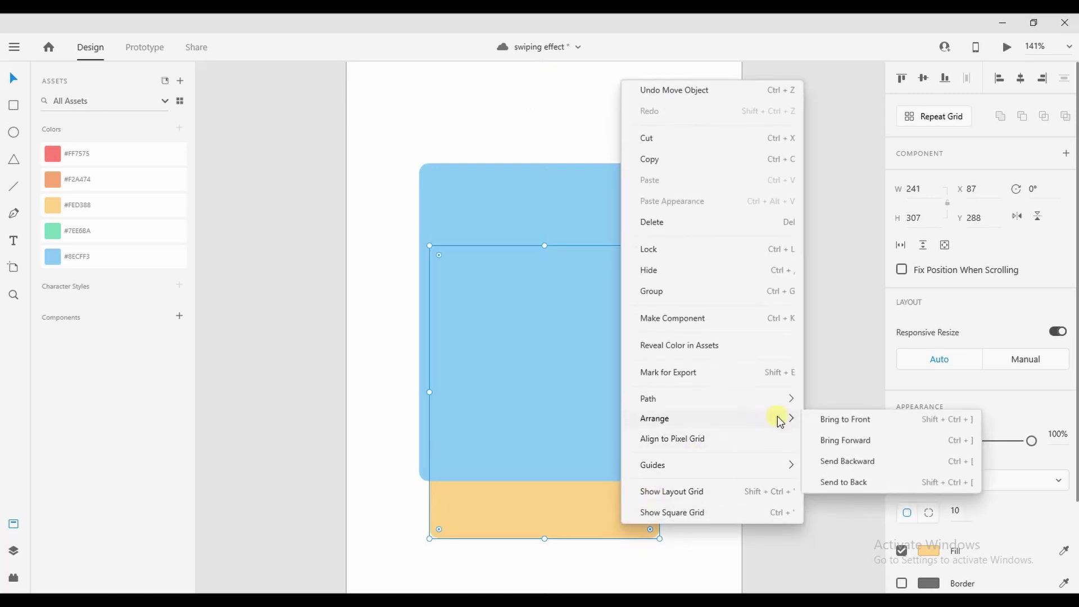
pyautogui.click(906, 490)
pyautogui.moveTo(657, 535); pyautogui.dragTo(589, 477)
pyautogui.click(615, 535)
# Add vertical guides at the blue and green cards' left edges and along the cards' right side
pyautogui.scroll(-3, 615, 537)
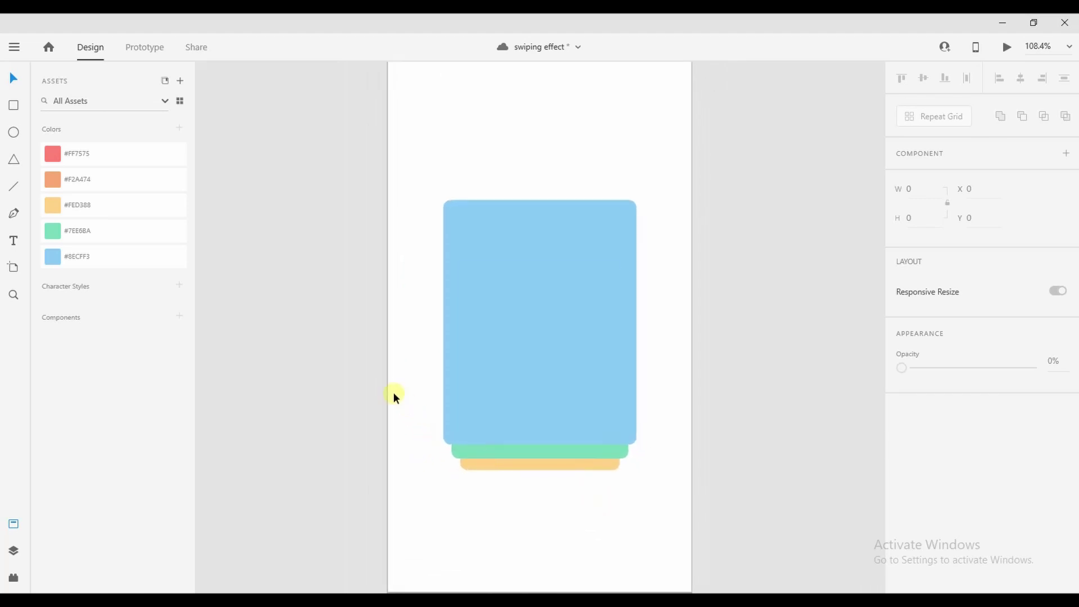
pyautogui.moveTo(382, 386); pyautogui.dragTo(636, 429)
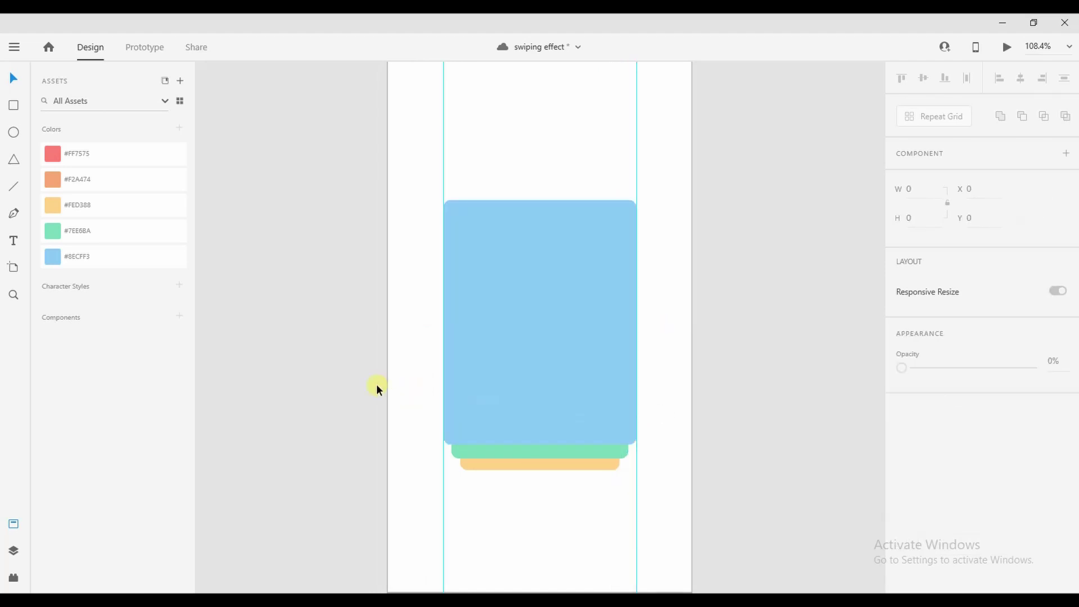
pyautogui.moveTo(386, 389); pyautogui.dragTo(453, 409)
pyautogui.moveTo(381, 385); pyautogui.dragTo(628, 417)
# Add horizontal guides along the blue card's top, its bottom, and just below it
pyautogui.scroll(3, 549, 253)
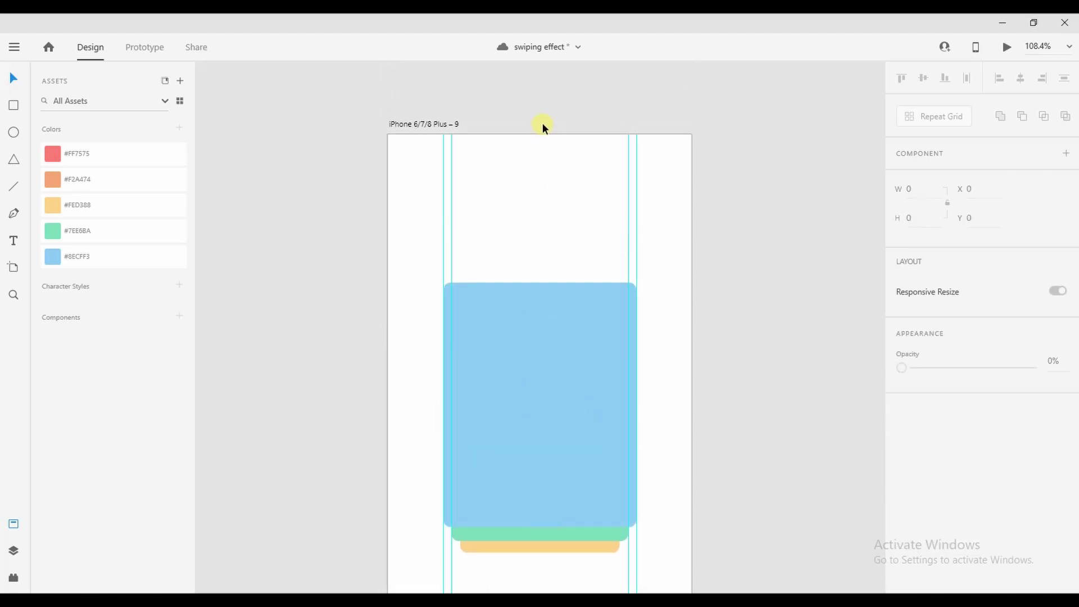
pyautogui.moveTo(543, 125); pyautogui.dragTo(555, 282)
pyautogui.moveTo(563, 134); pyautogui.dragTo(598, 527)
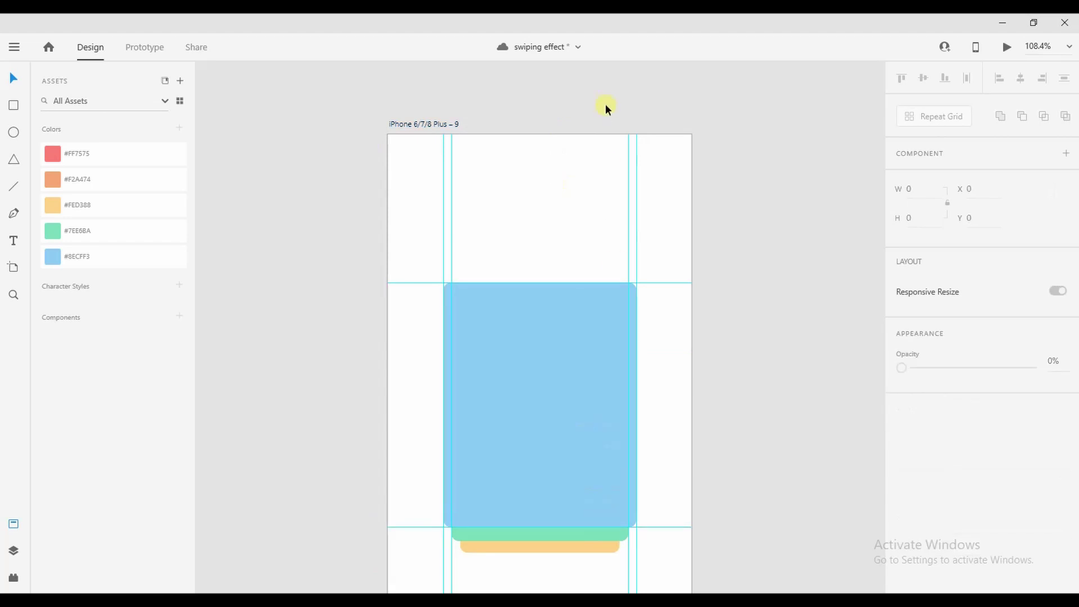
pyautogui.moveTo(601, 126); pyautogui.dragTo(607, 541)
pyautogui.scroll(-3, 719, 463)
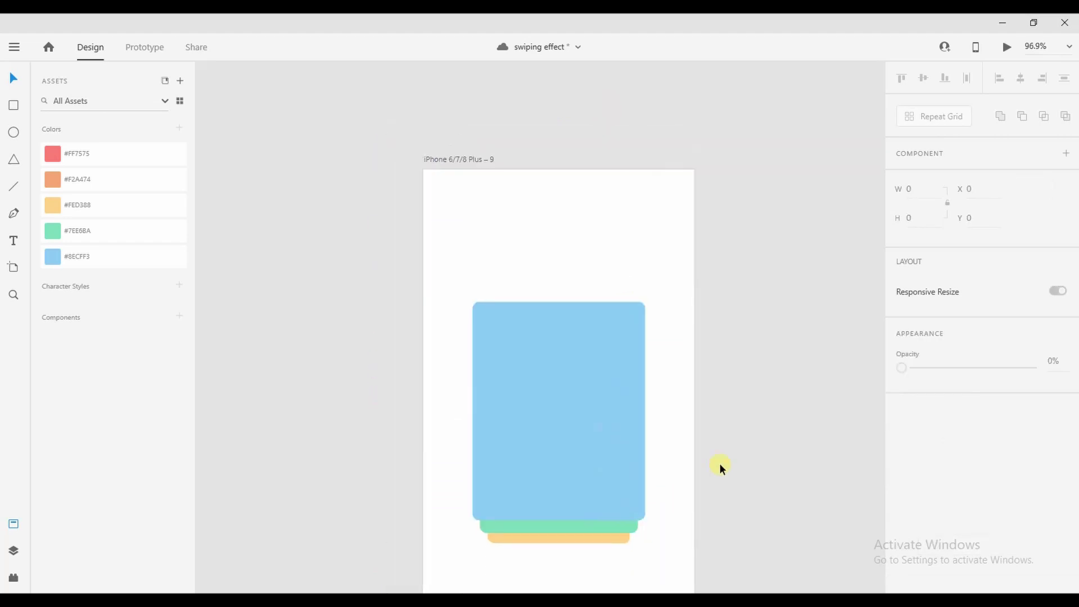
pyautogui.moveTo(733, 477); pyautogui.dragTo(510, 390)
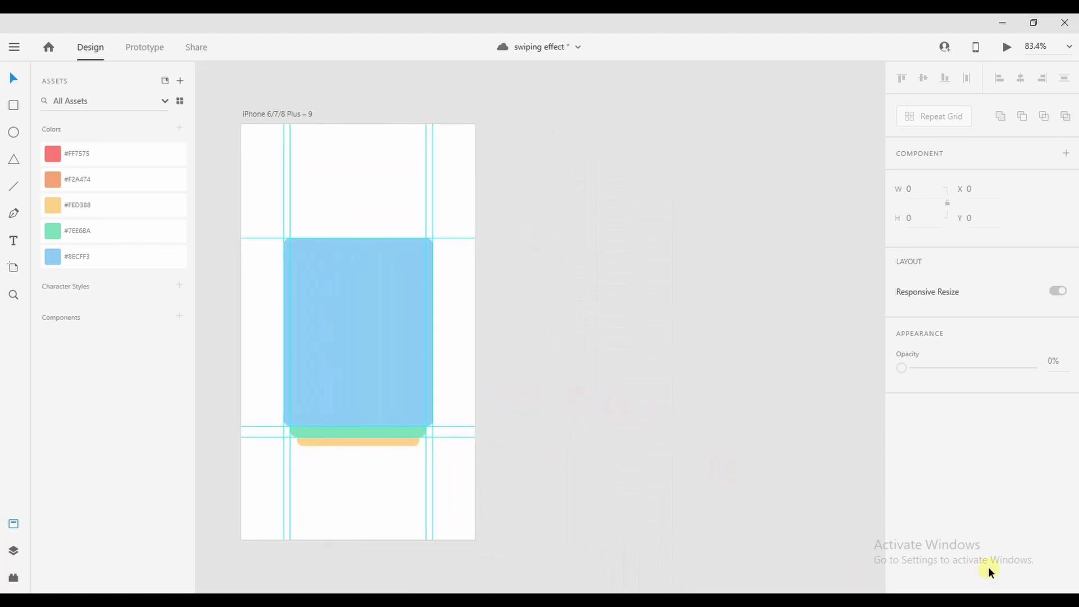
# Duplicate the artboard as iPhone 6/7/8 Plus – 10 and rotate its blue card 45° at 0% opacity
pyautogui.moveTo(278, 110); pyautogui.dragTo(551, 130)
pyautogui.click(615, 100)
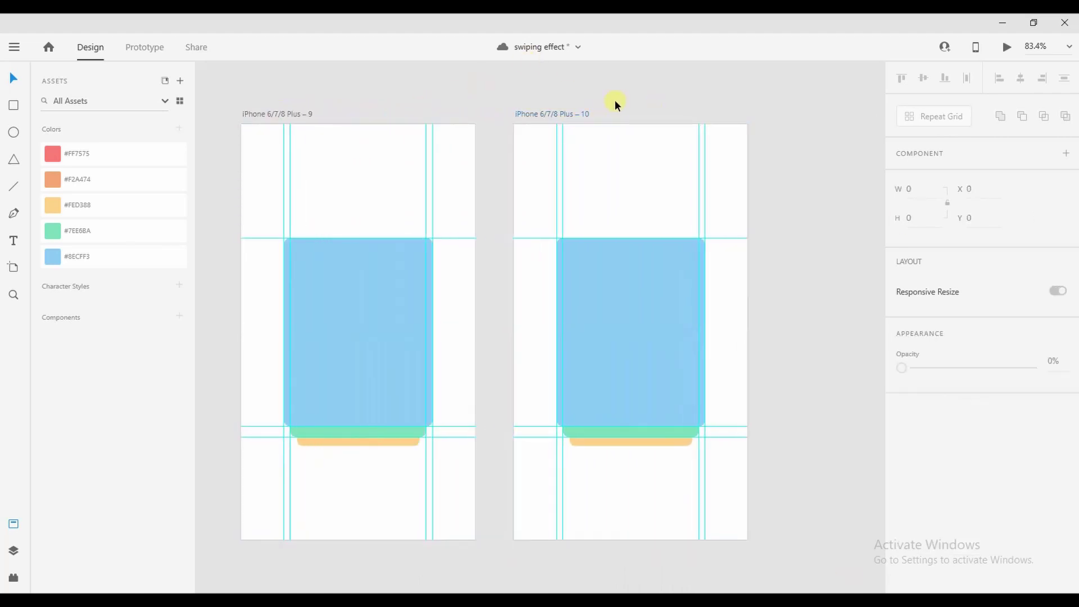
pyautogui.click(650, 312)
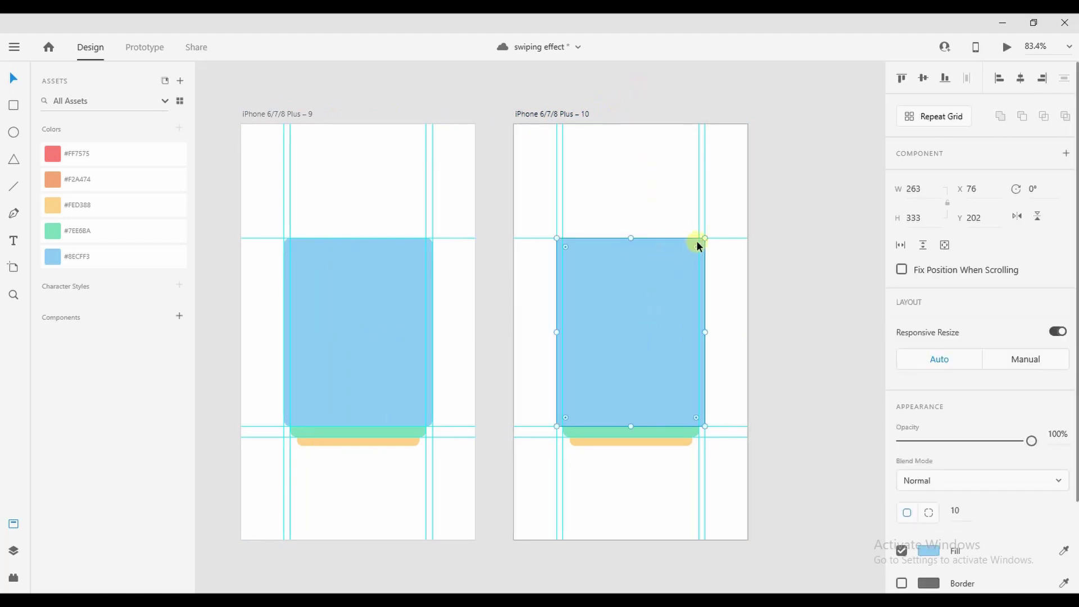
pyautogui.scroll(3, 708, 235)
pyautogui.moveTo(713, 233); pyautogui.dragTo(760, 341)
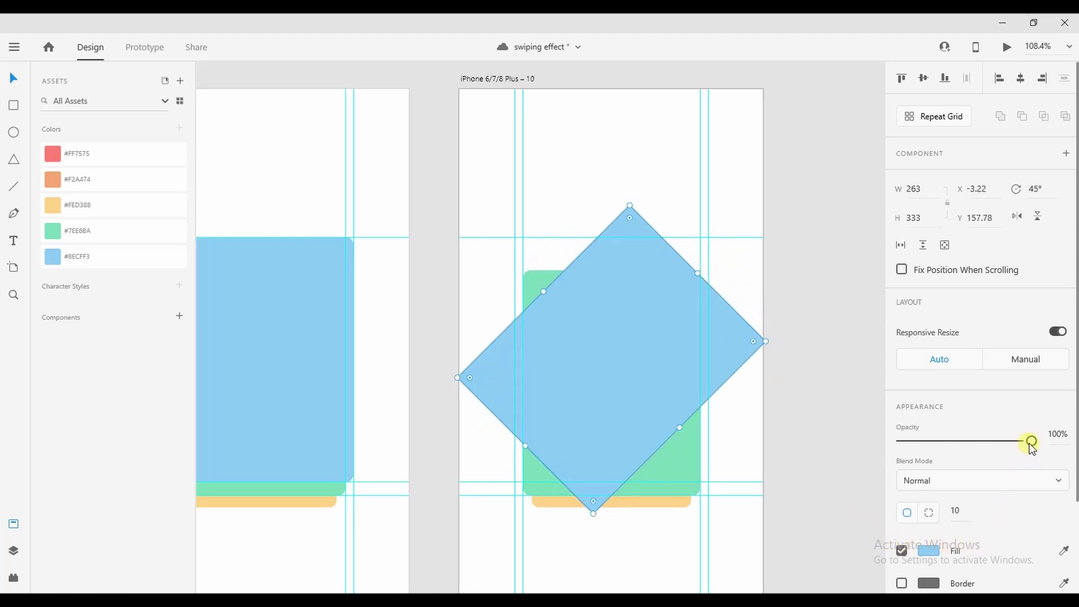
pyautogui.moveTo(1031, 442); pyautogui.dragTo(902, 442)
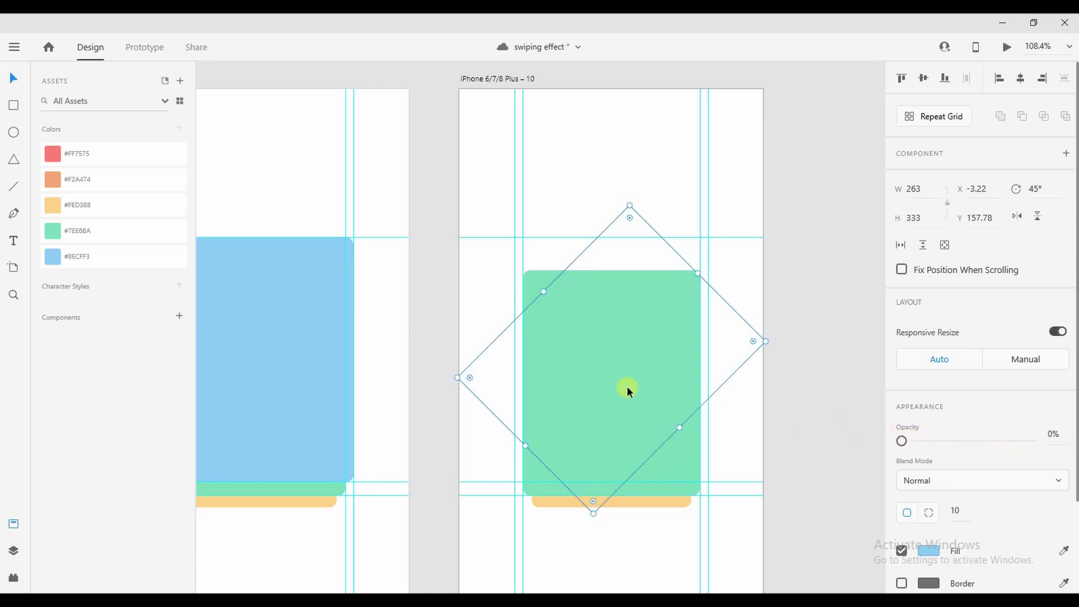
# Move the invisible rotated blue card off artboard 10's left edge
pyautogui.scroll(2, 626, 386)
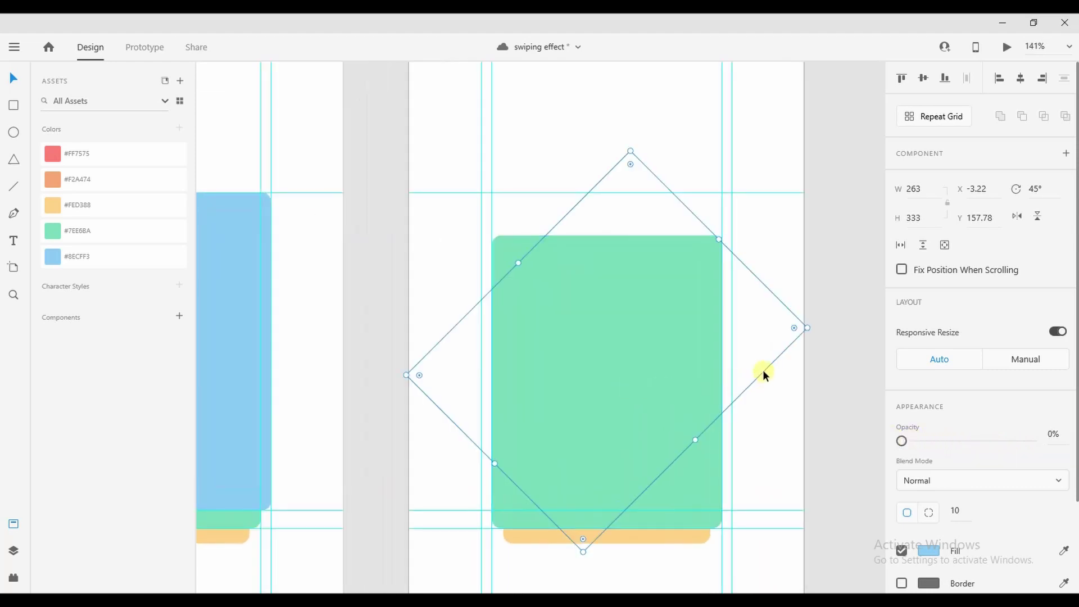
pyautogui.moveTo(763, 370); pyautogui.dragTo(741, 370)
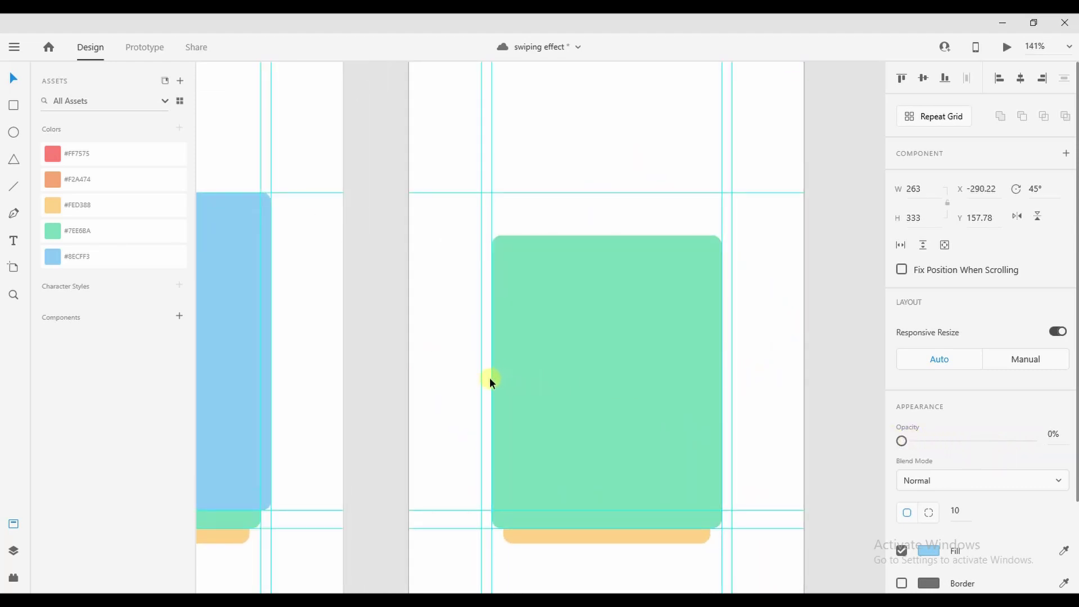
pyautogui.moveTo(463, 379); pyautogui.dragTo(452, 379)
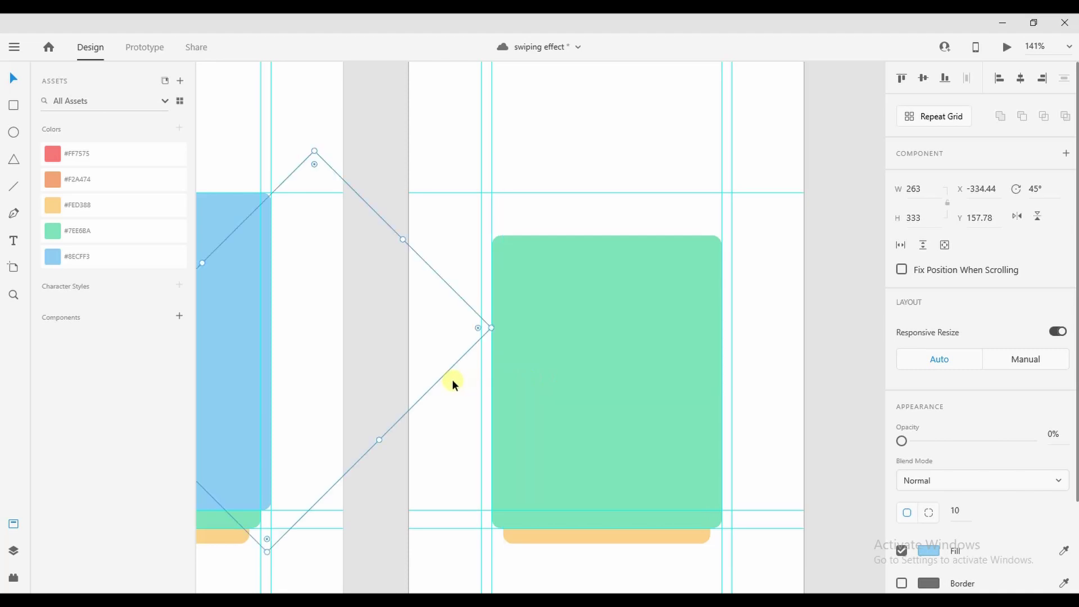
# Enlarge the green card group to the front card's size and raise it to Y 202
pyautogui.scroll(3, 485, 346)
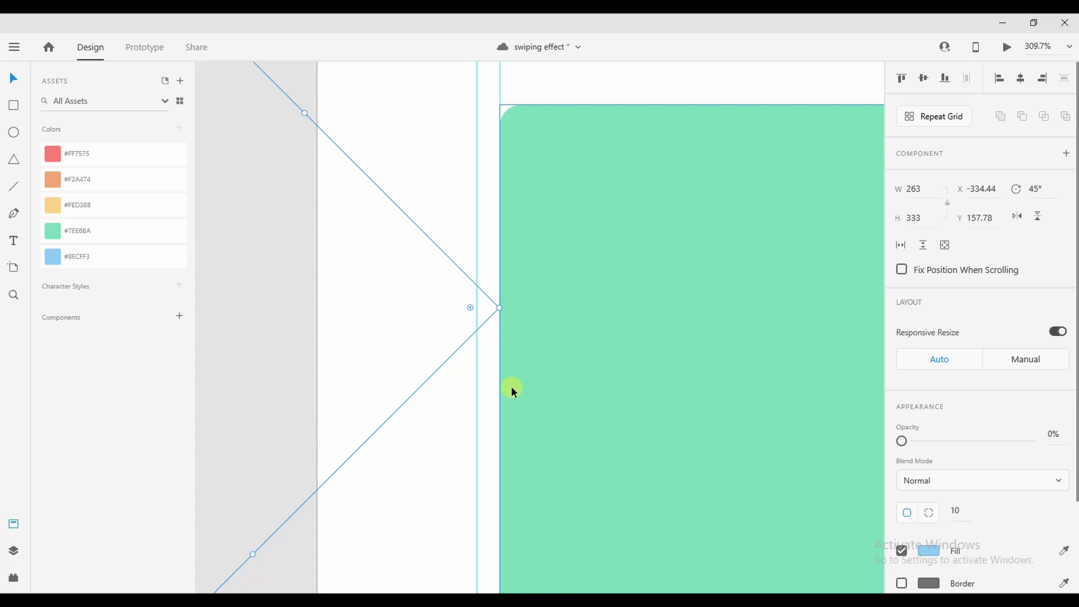
pyautogui.scroll(-2, 511, 390)
pyautogui.scroll(-3, 511, 386)
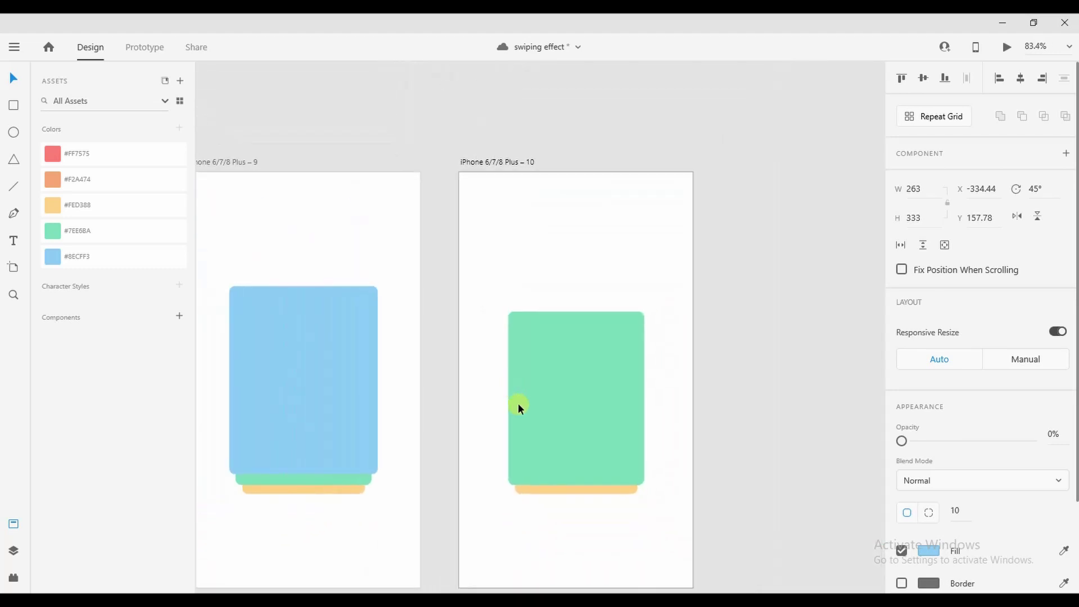
pyautogui.click(564, 488)
pyautogui.click(574, 437)
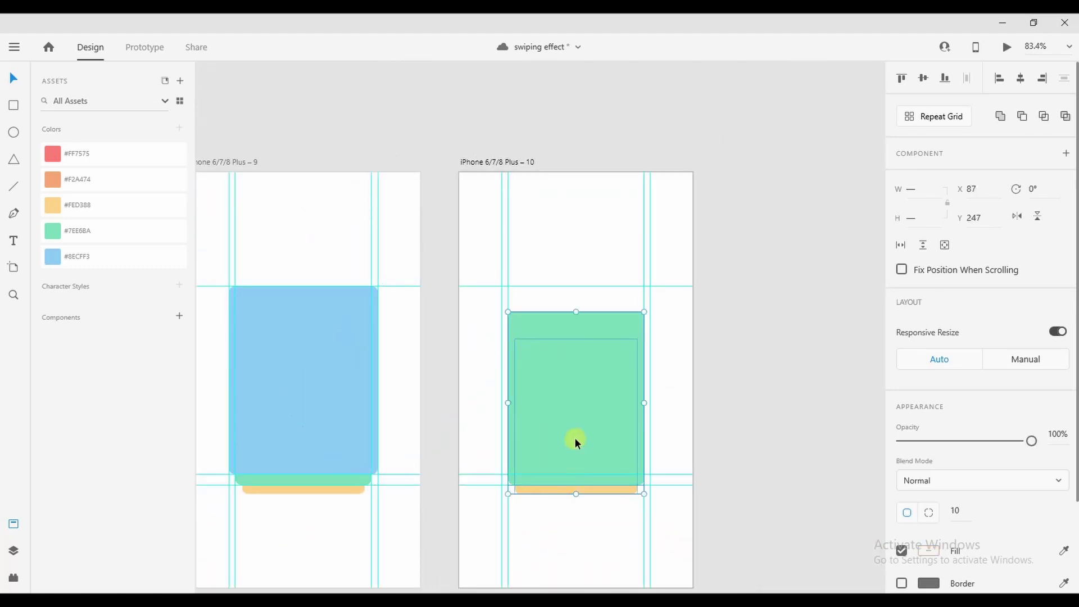
pyautogui.moveTo(643, 311); pyautogui.dragTo(650, 289)
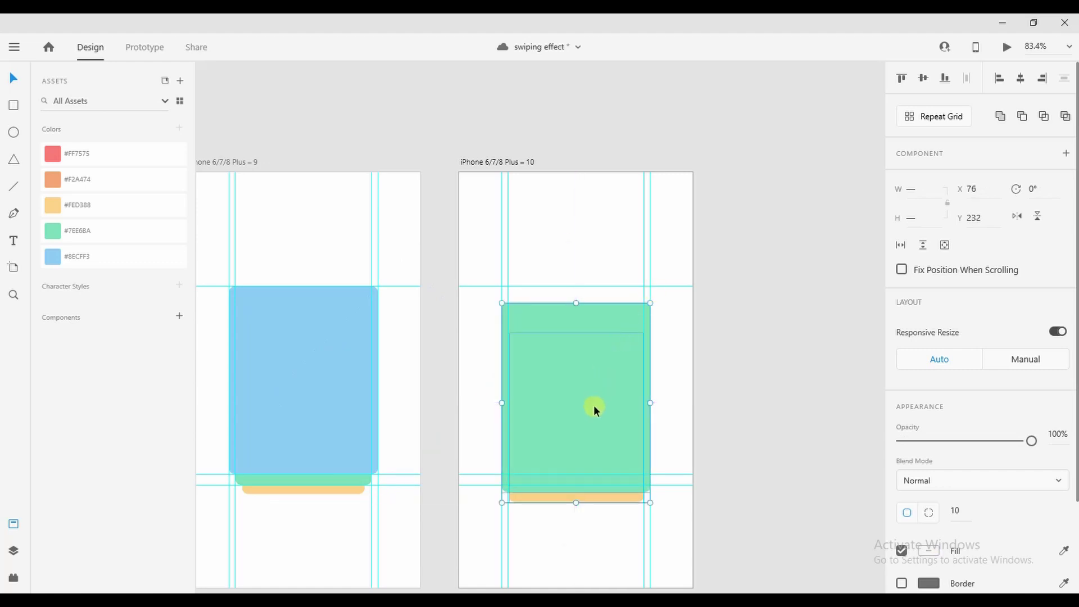
pyautogui.moveTo(595, 410); pyautogui.dragTo(596, 393)
pyautogui.click(725, 386)
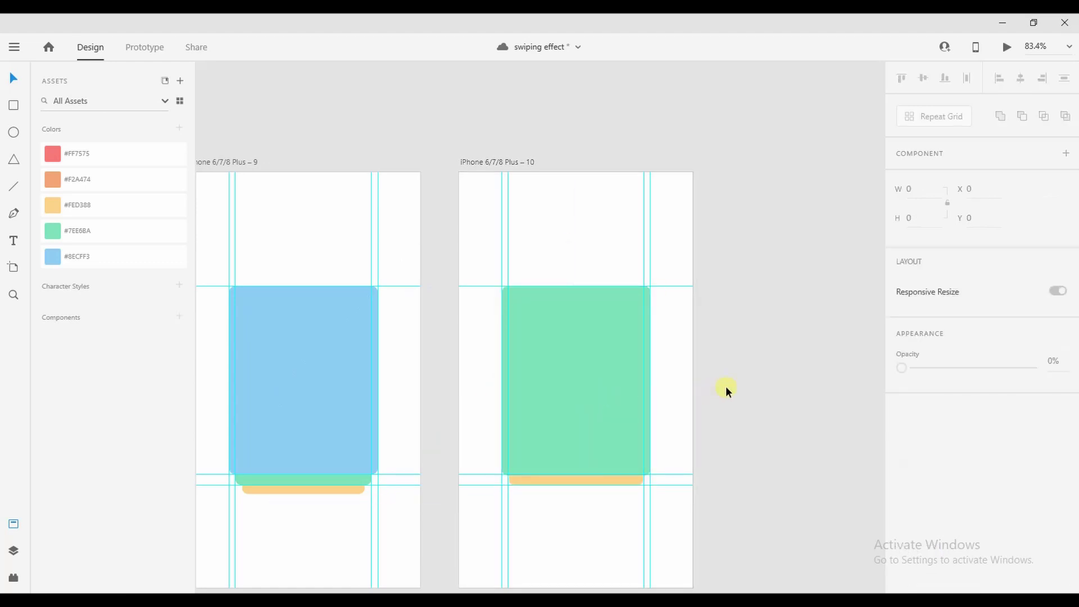
pyautogui.moveTo(730, 461); pyautogui.dragTo(609, 433)
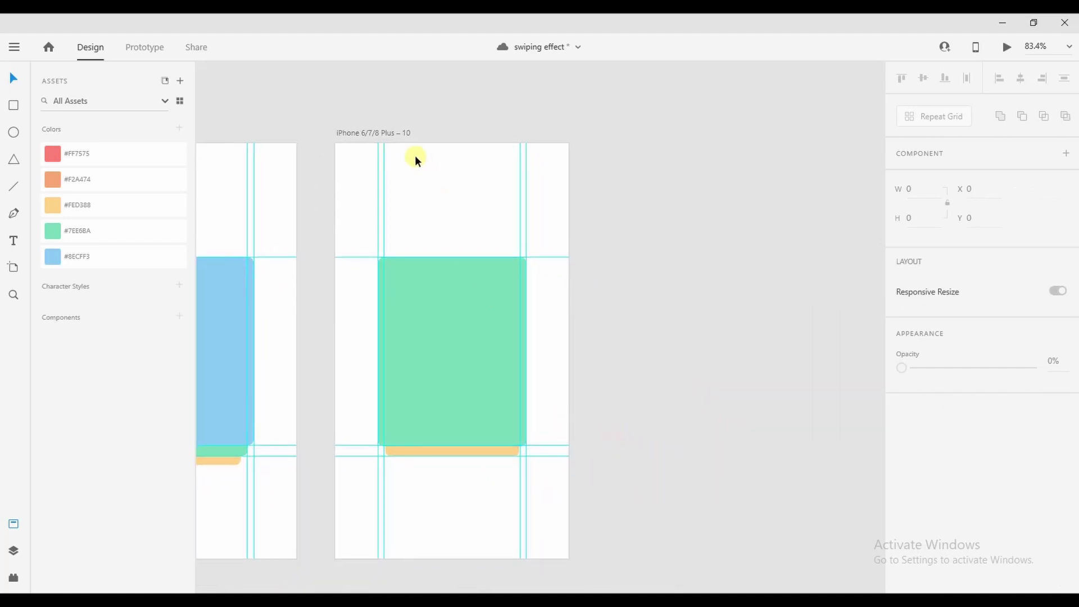
# Copy artboard 10 into a new artboard, iPhone 6/7/8 Plus – 11, placed to its right
pyautogui.click(394, 131)
pyautogui.moveTo(393, 130); pyautogui.dragTo(669, 158)
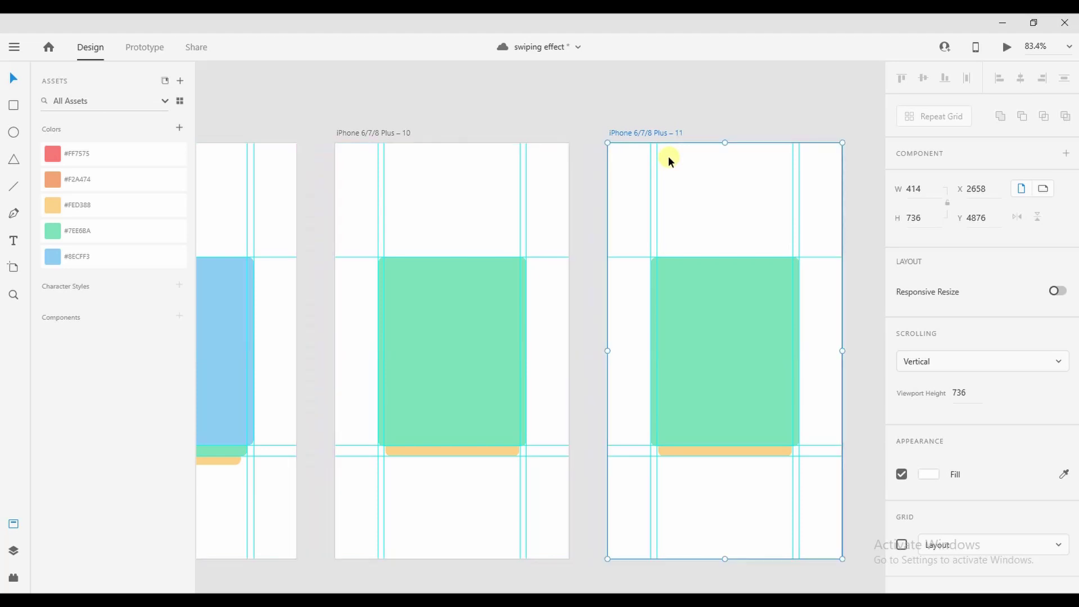
pyautogui.moveTo(766, 401); pyautogui.dragTo(641, 393)
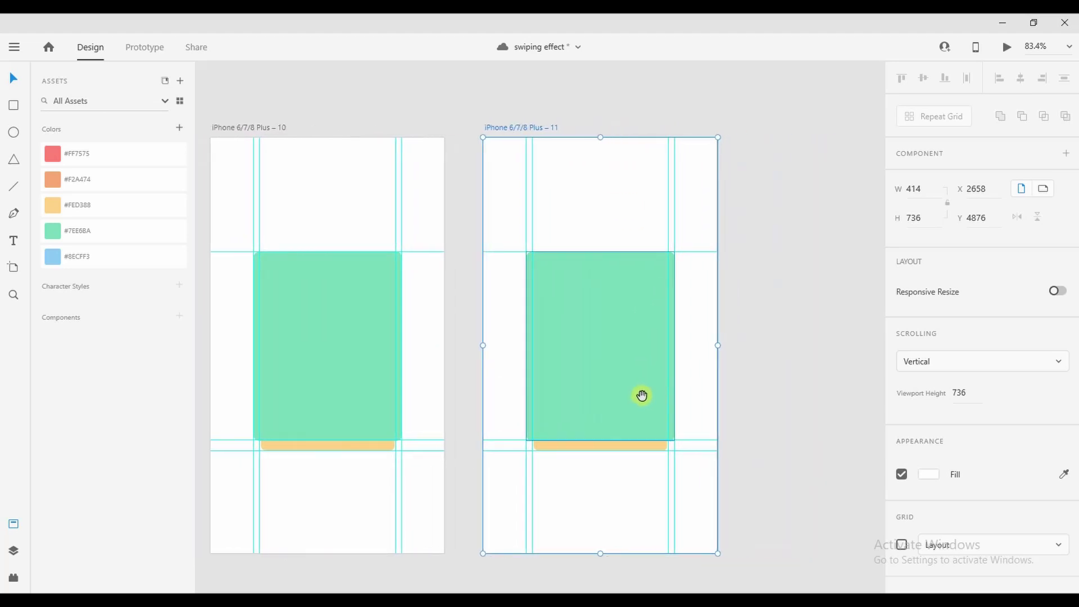
pyautogui.scroll(3, 641, 393)
pyautogui.click(641, 393)
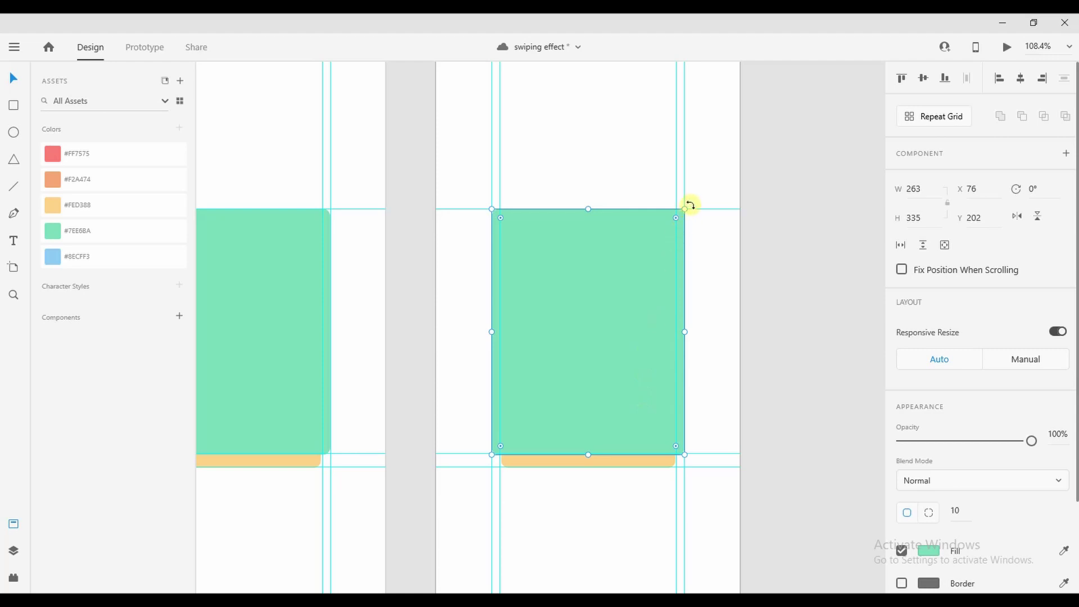
# Tilt artboard 11's green card to −45°, fade it to 0% opacity, and move it off the right edge
pyautogui.moveTo(690, 206); pyautogui.dragTo(574, 212)
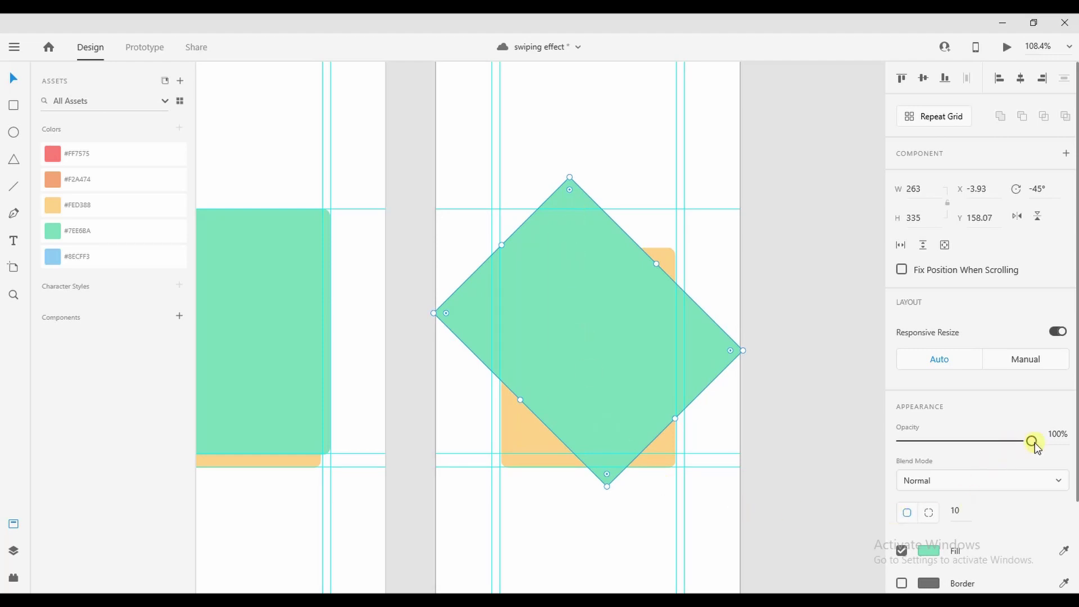
pyautogui.moveTo(1035, 443); pyautogui.dragTo(901, 443)
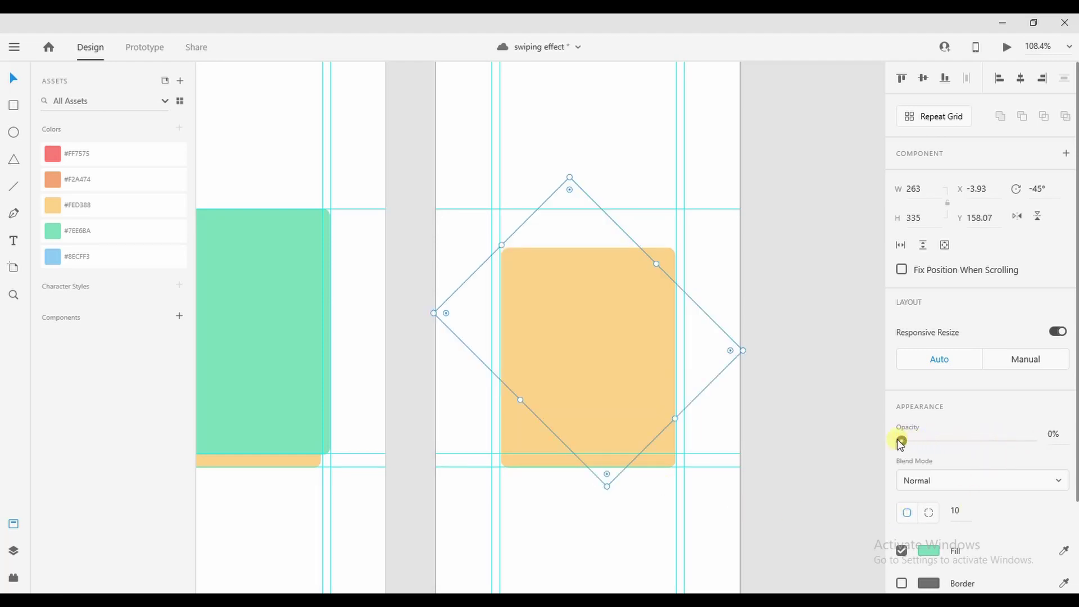
pyautogui.scroll(3, 699, 369)
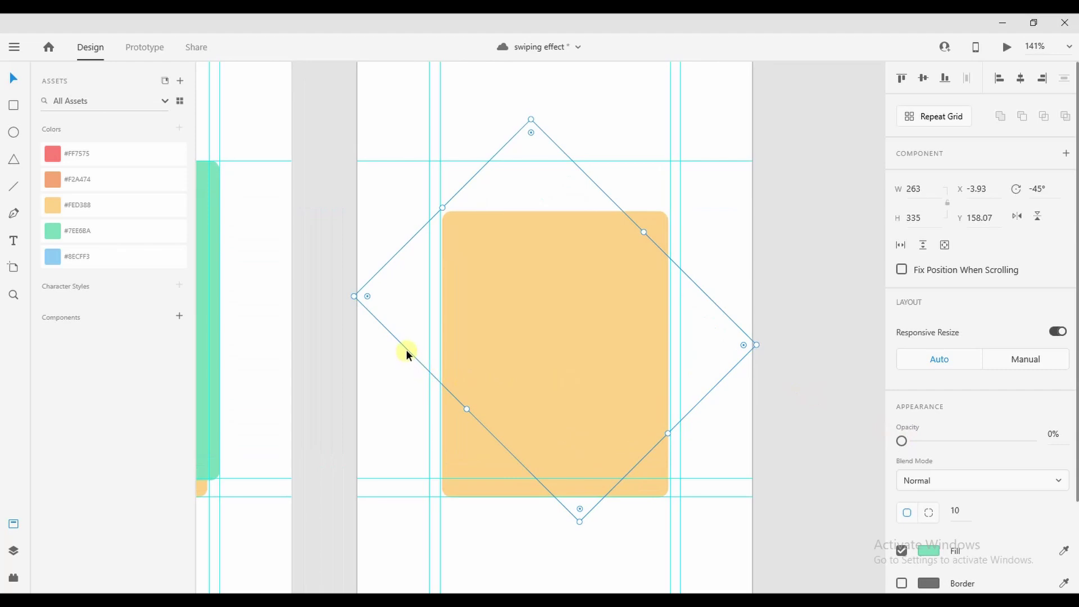
pyautogui.moveTo(405, 347); pyautogui.dragTo(484, 352)
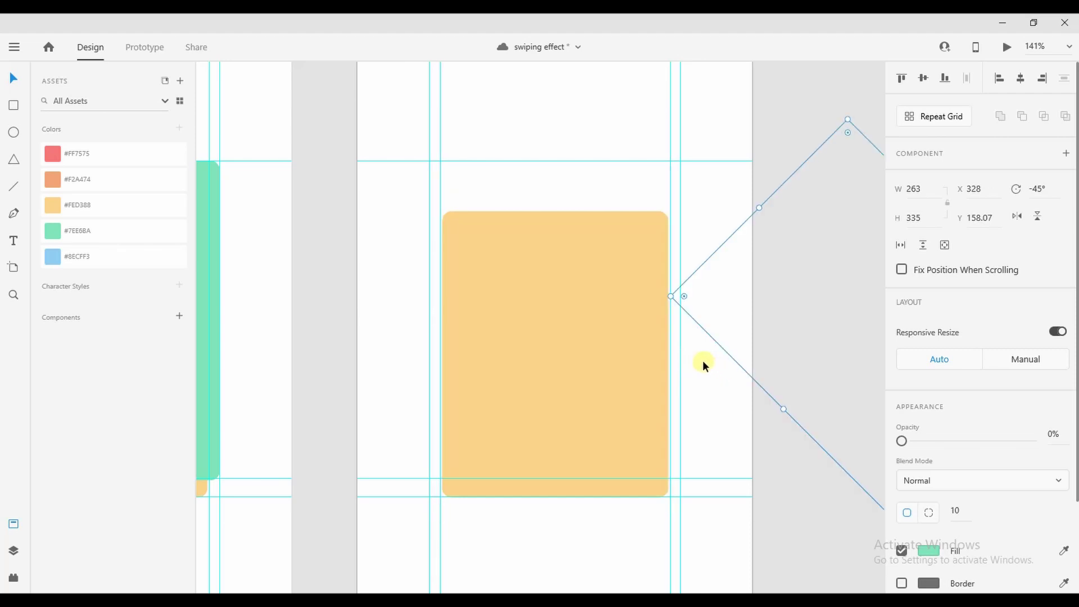
pyautogui.scroll(4, 688, 342)
pyautogui.scroll(2, 688, 341)
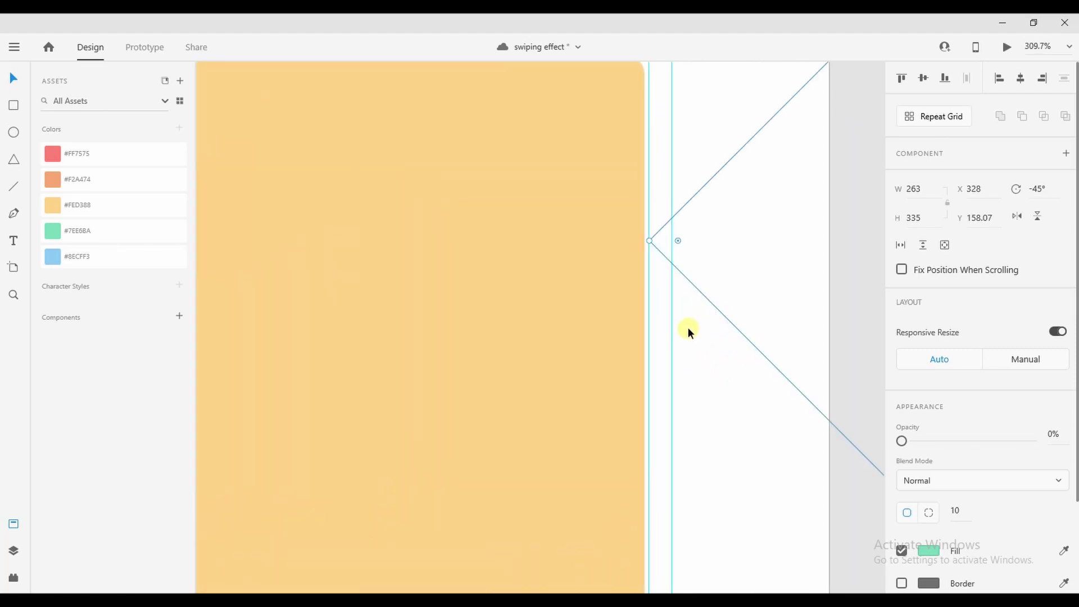
pyautogui.press('Left')
pyautogui.press('Left')
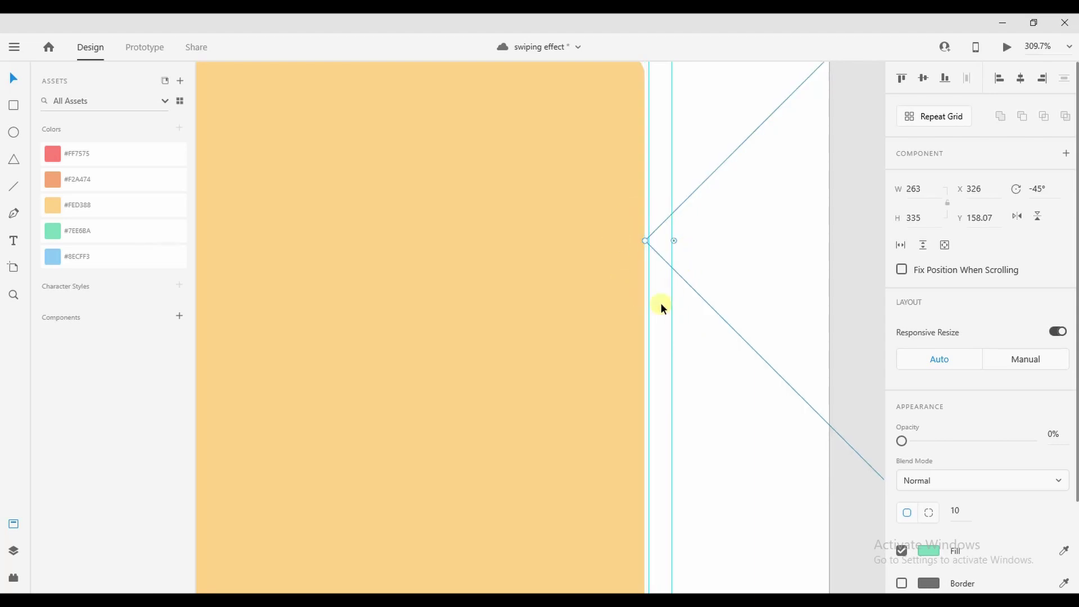
pyautogui.scroll(-5, 590, 348)
pyautogui.scroll(-2, 569, 366)
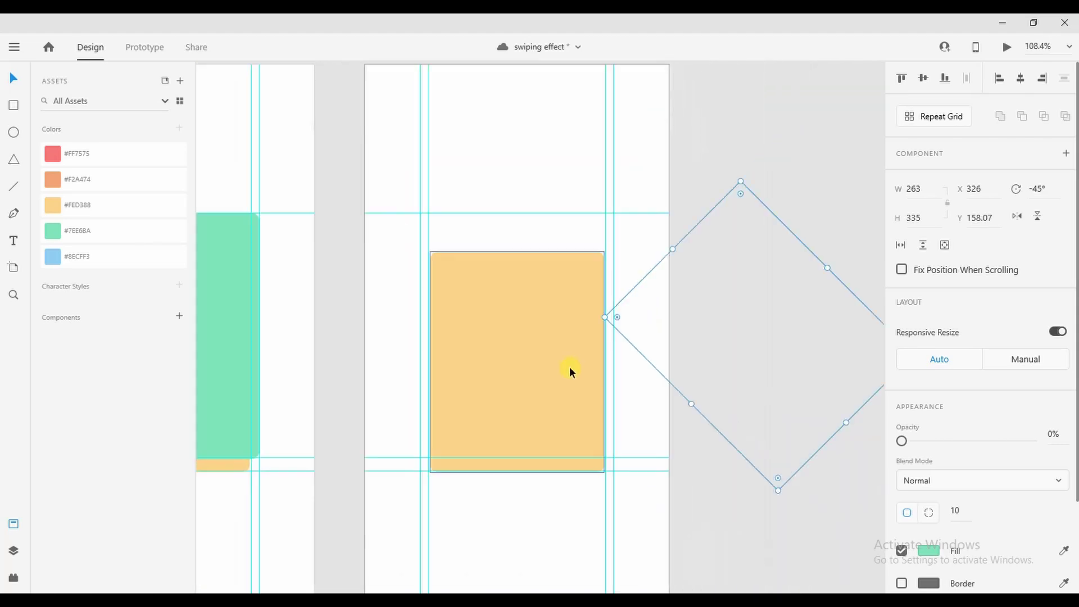
# Enlarge the yellow card to 263×332 and move it up to Y 202
pyautogui.click(599, 274)
pyautogui.moveTo(604, 252); pyautogui.dragTo(612, 243)
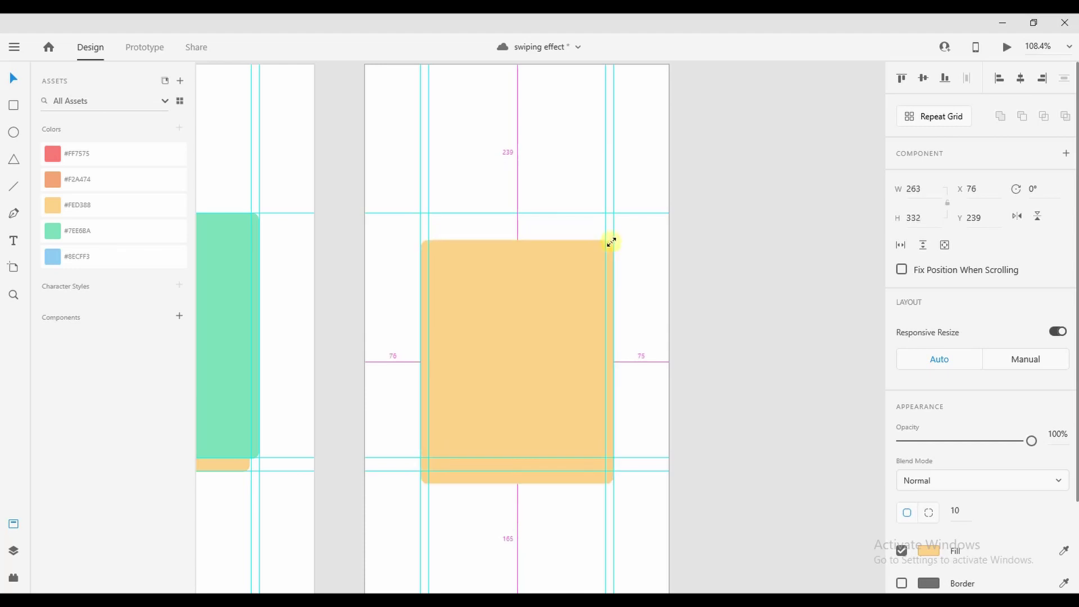
pyautogui.moveTo(524, 353); pyautogui.dragTo(525, 329)
pyautogui.click(700, 200)
pyautogui.scroll(-3, 701, 201)
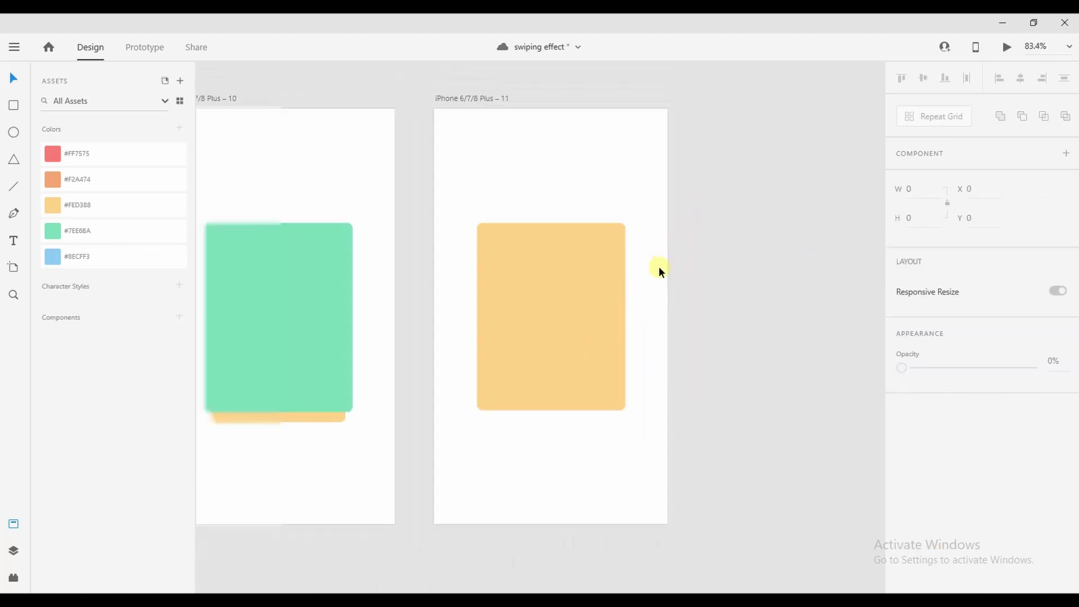
pyautogui.moveTo(505, 389); pyautogui.dragTo(644, 412)
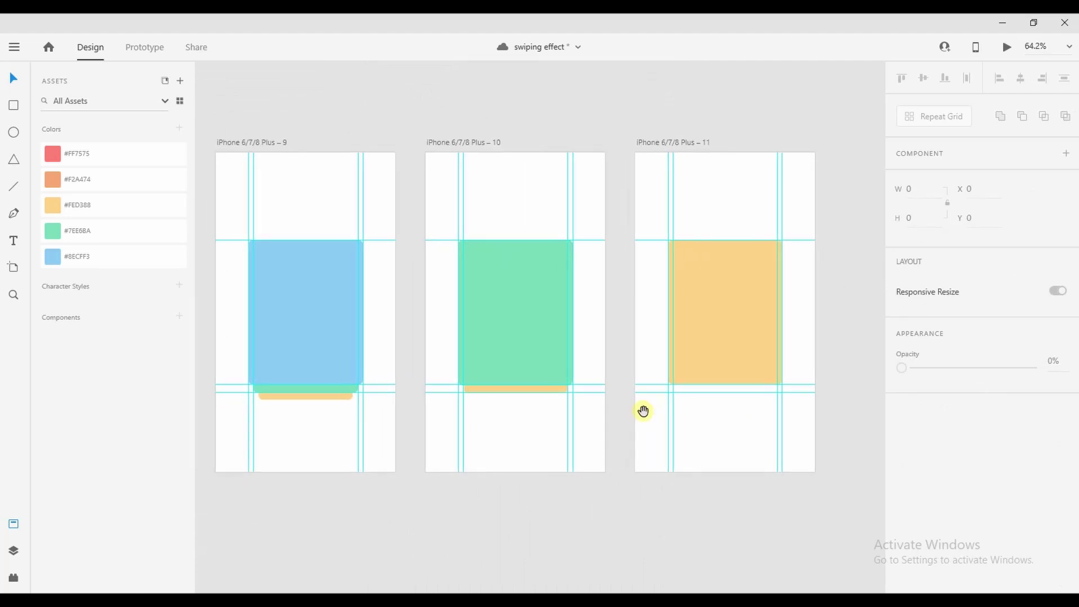
# Wire Drag, Auto-Animate links from artboard 9's blue card to 10 and artboard 10's green card to 11
pyautogui.click(341, 353)
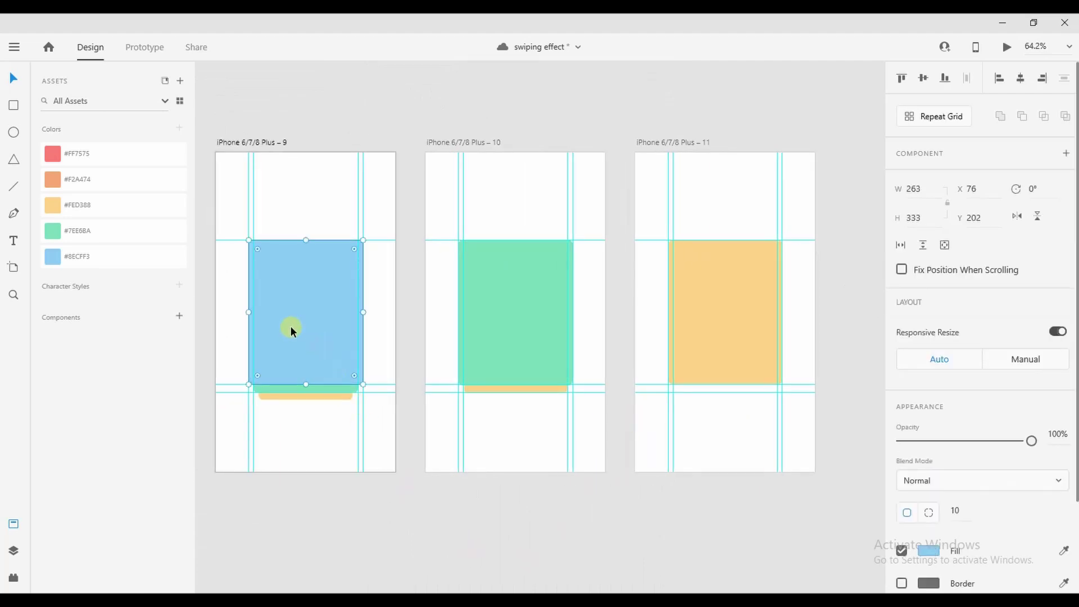
pyautogui.click(161, 53)
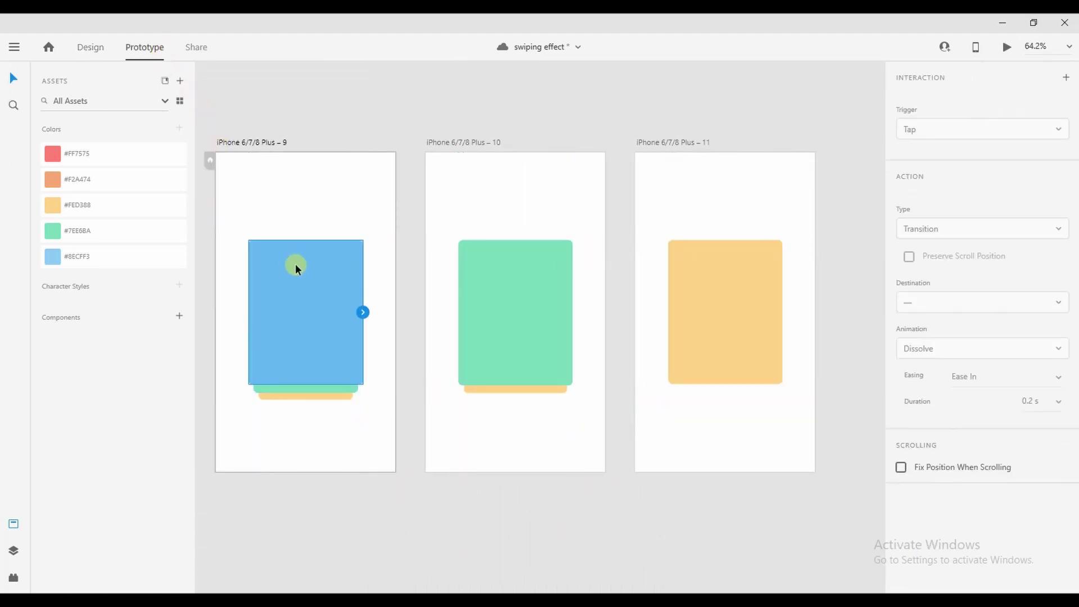
pyautogui.moveTo(363, 312); pyautogui.dragTo(436, 331)
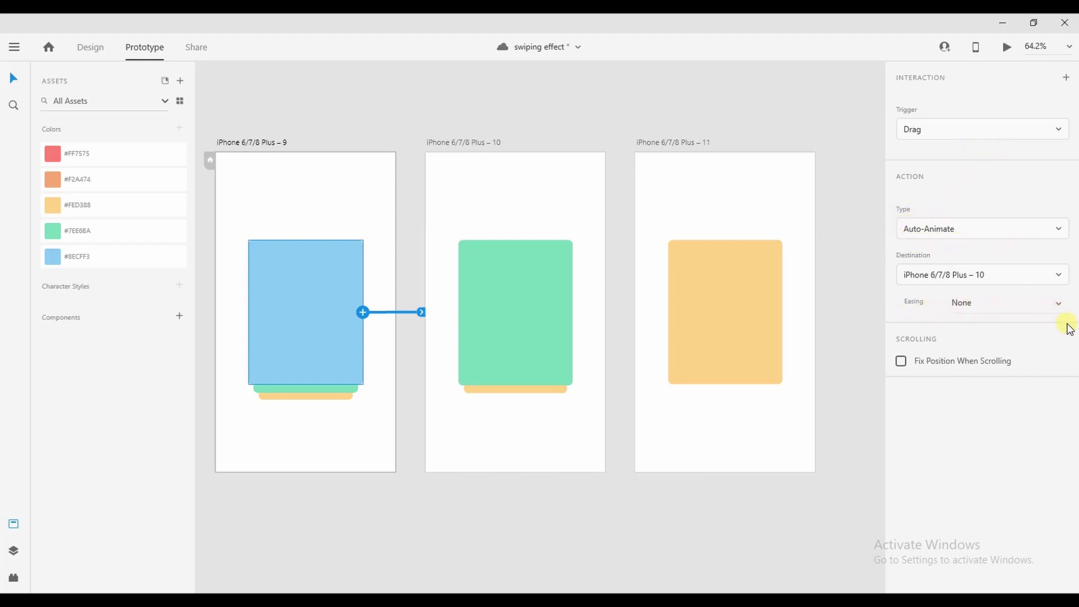
pyautogui.click(551, 344)
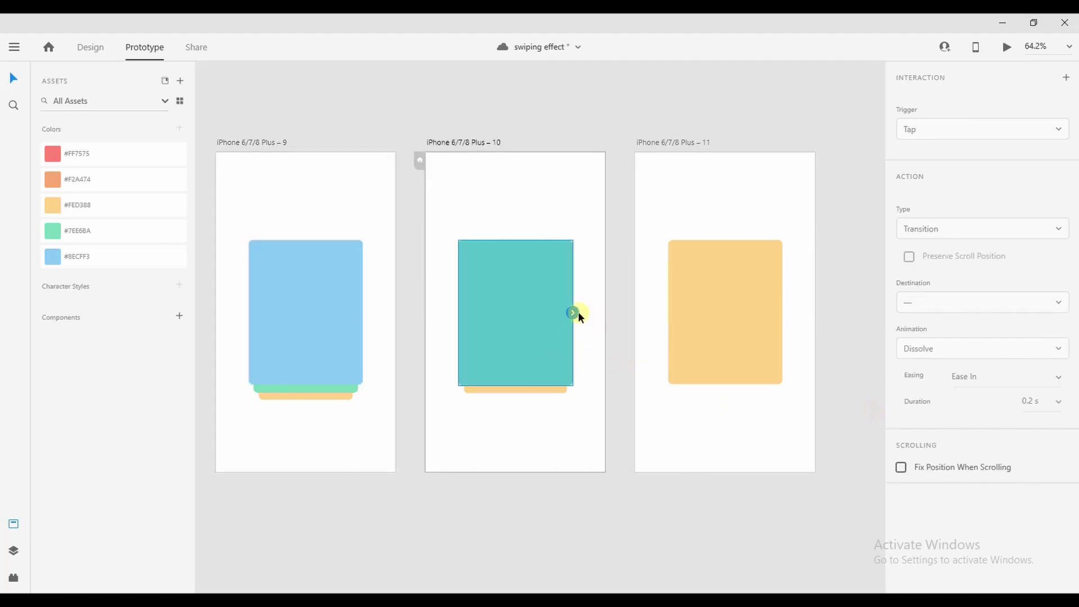
pyautogui.moveTo(576, 310); pyautogui.dragTo(656, 328)
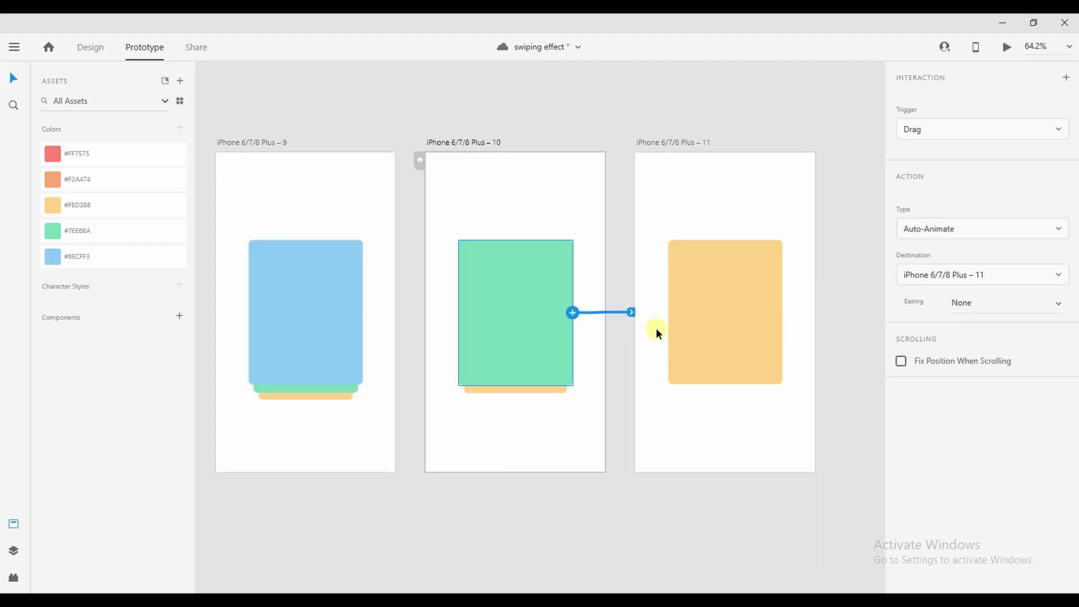